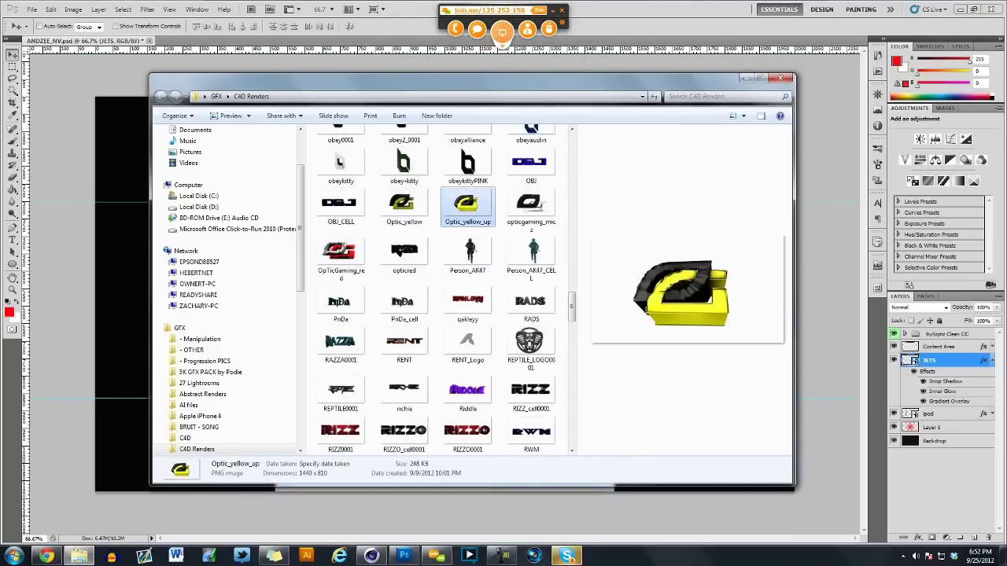
Step: Commit the placed Optic_yellow_up render and send it behind the JETS lettering
key(Return)
key(ctrl+bracketleft)
key(ctrl+bracketleft)
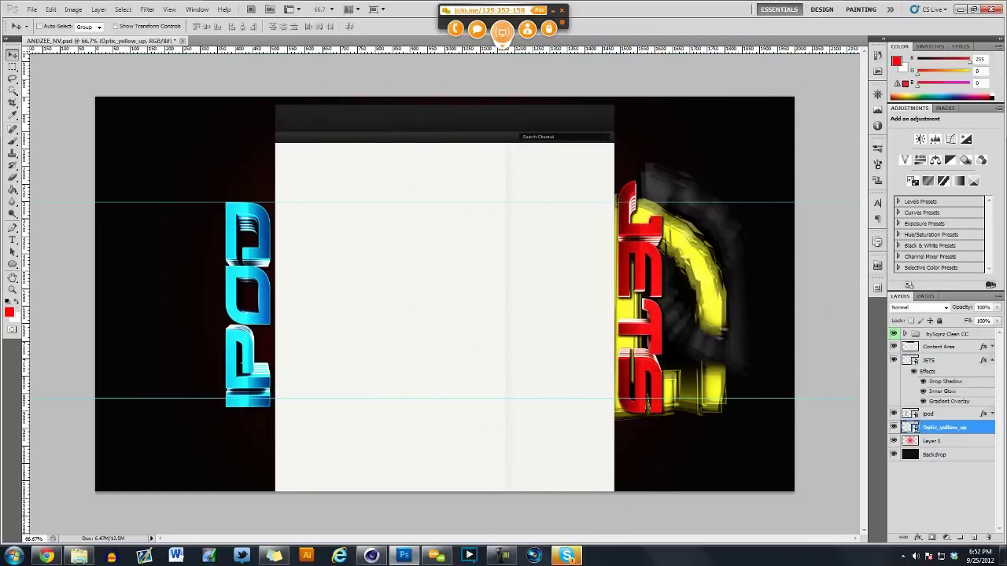
Step: Shift the Optic_yellow_up logo's hue from yellow to red with Hue/Saturation
key(ctrl+u)
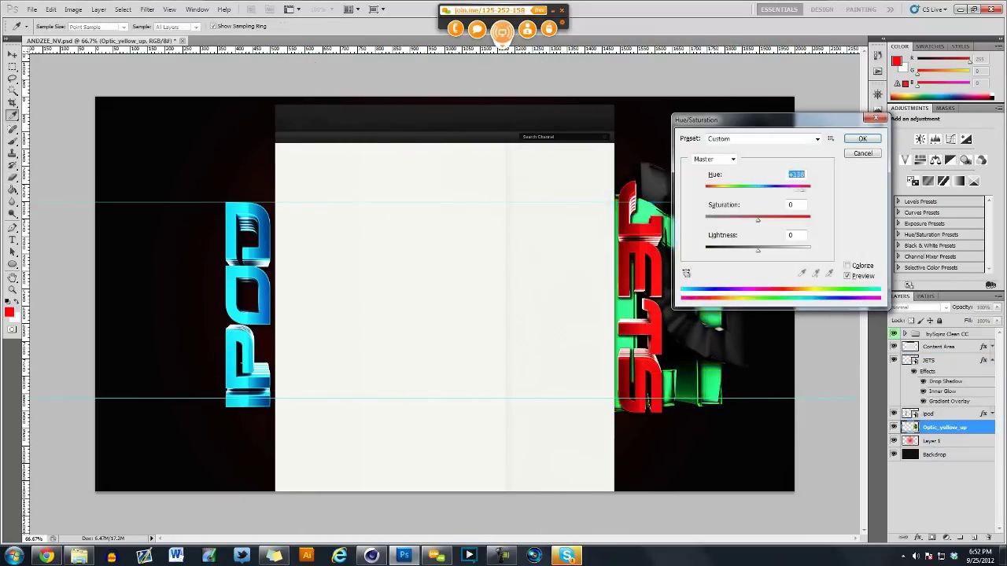
drag(774, 106, 472, 98)
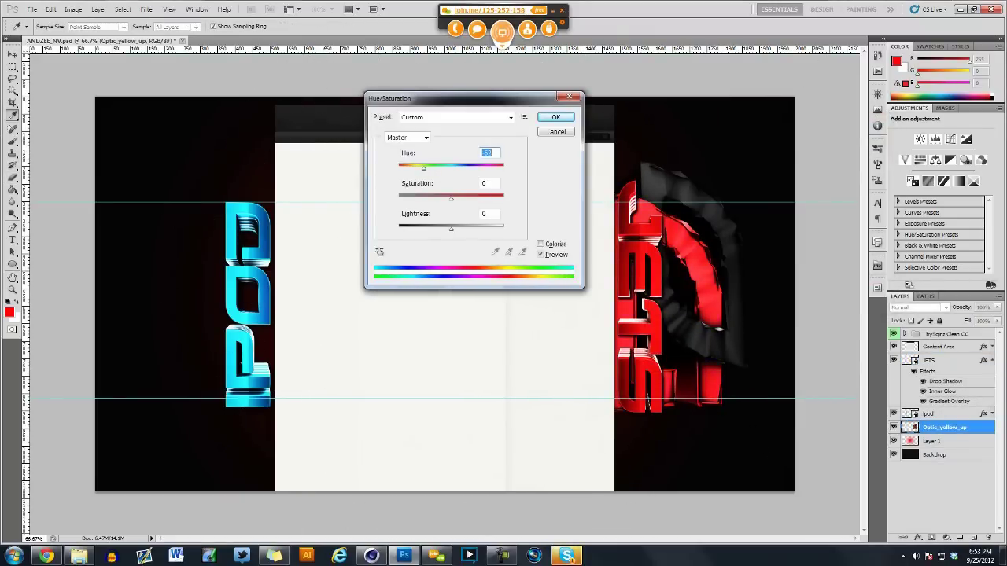
key(Return)
Step: Paste the copied layer style onto the logo and set its gradient overlay angle to 0
right_click(944, 427)
click(877, 378)
double_click(949, 468)
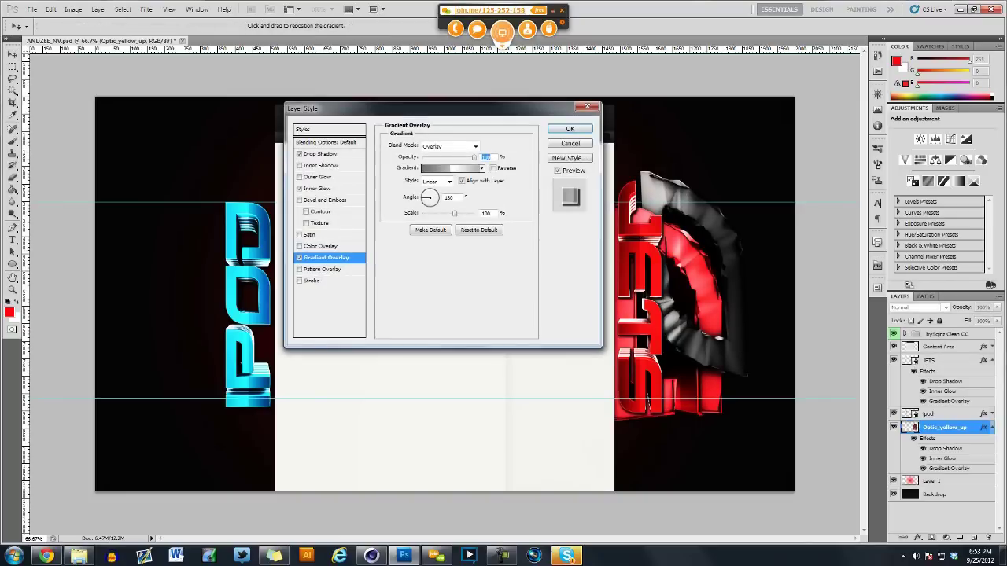
double_click(448, 197)
text(0)
key(Return)
Step: Duplicate the red logo, flip the copy horizontally and vertically, and move it behind IPOD
key(ctrl+j)
key(ctrl+t)
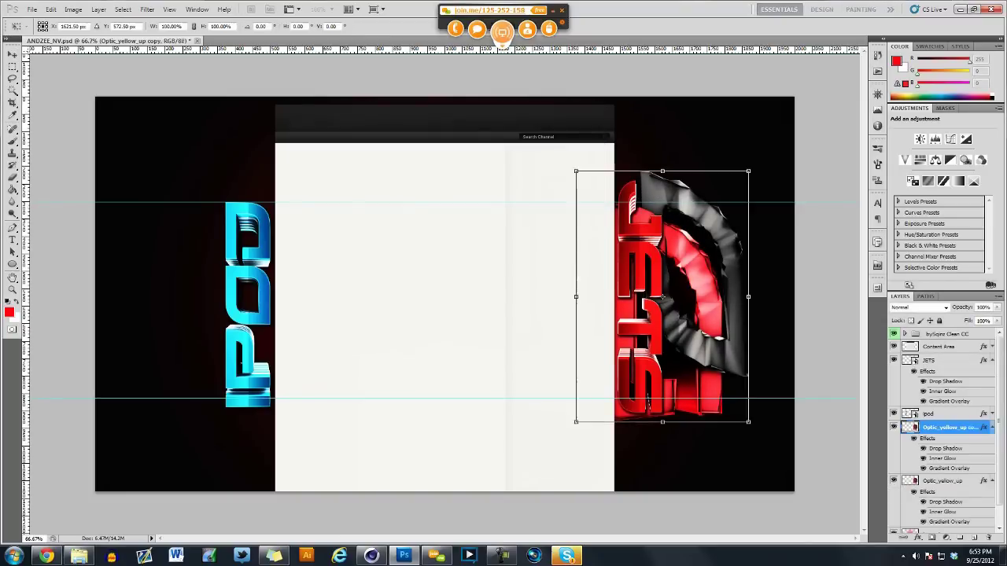
right_click(810, 286)
click(832, 427)
drag(661, 299, 225, 297)
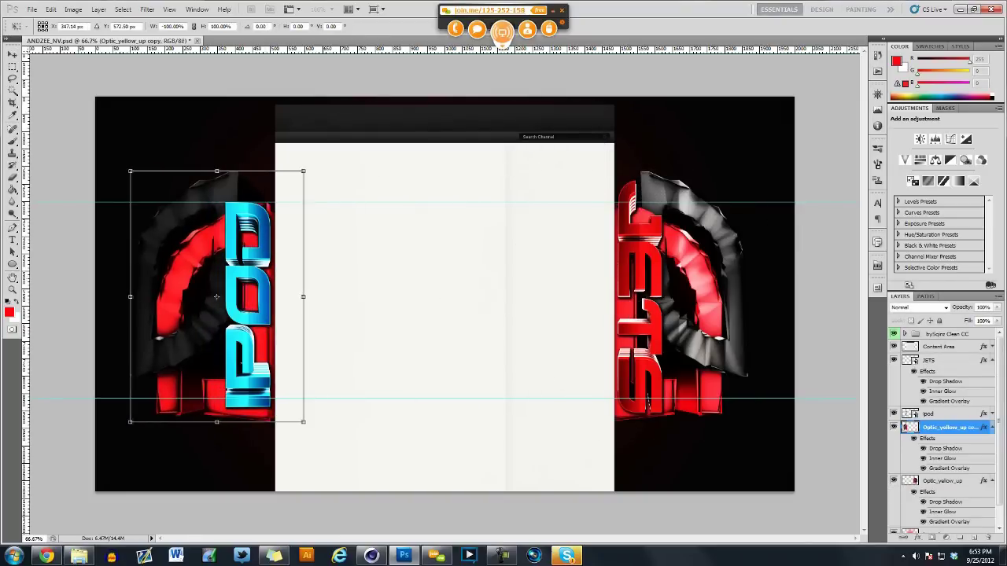
right_click(295, 269)
click(314, 426)
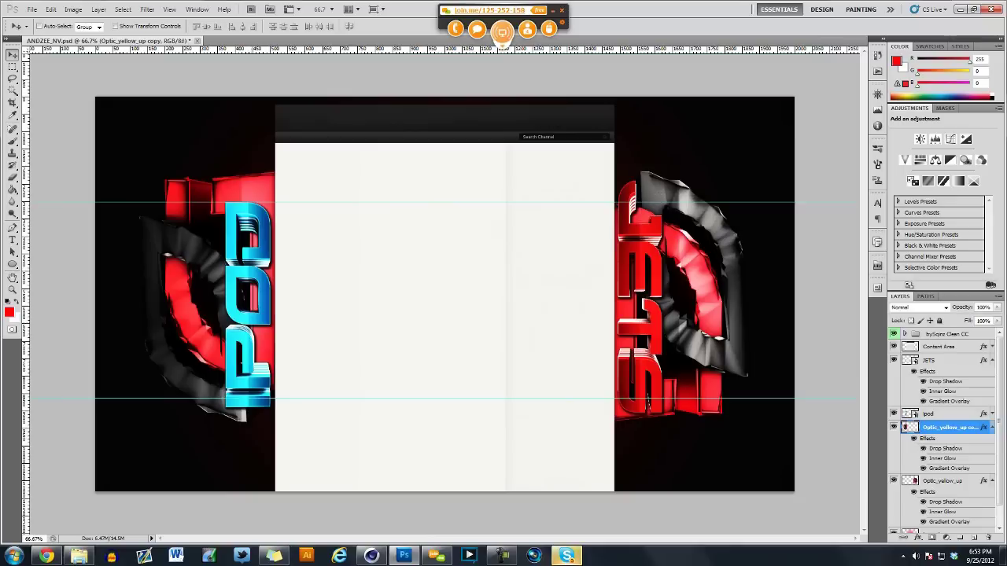
Step: Send a chat message, then return to the banner to adjust the left copy's hue
click(566, 556)
key(Down)
key(Down)
key(Down)
key(Down)
key(Down)
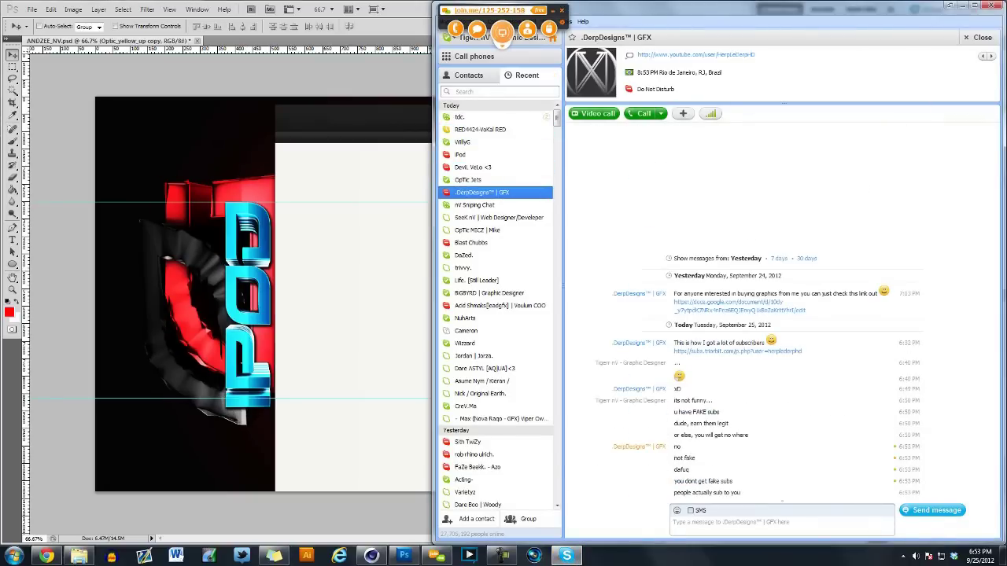
key(Return)
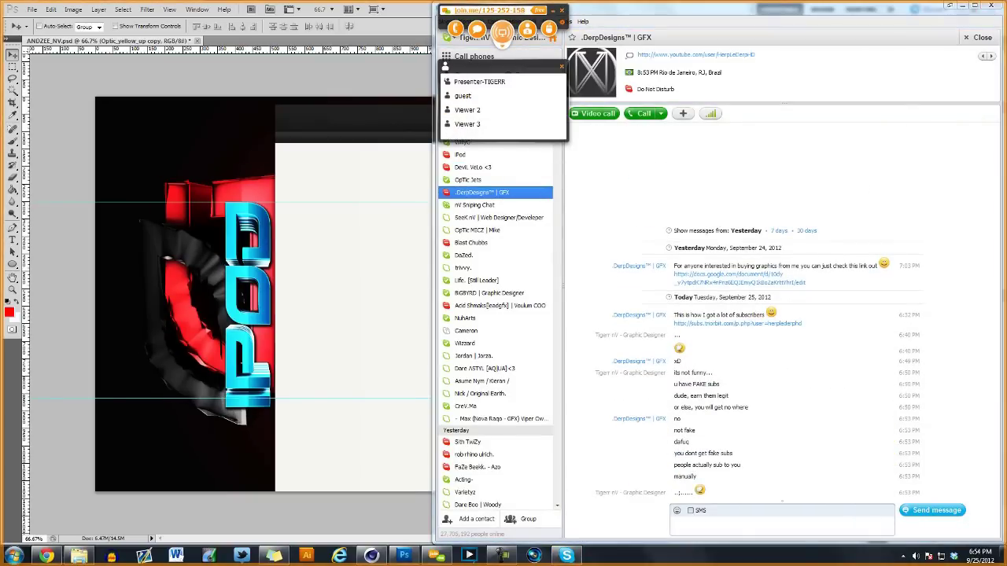
key(alt+Tab)
key(ctrl+u)
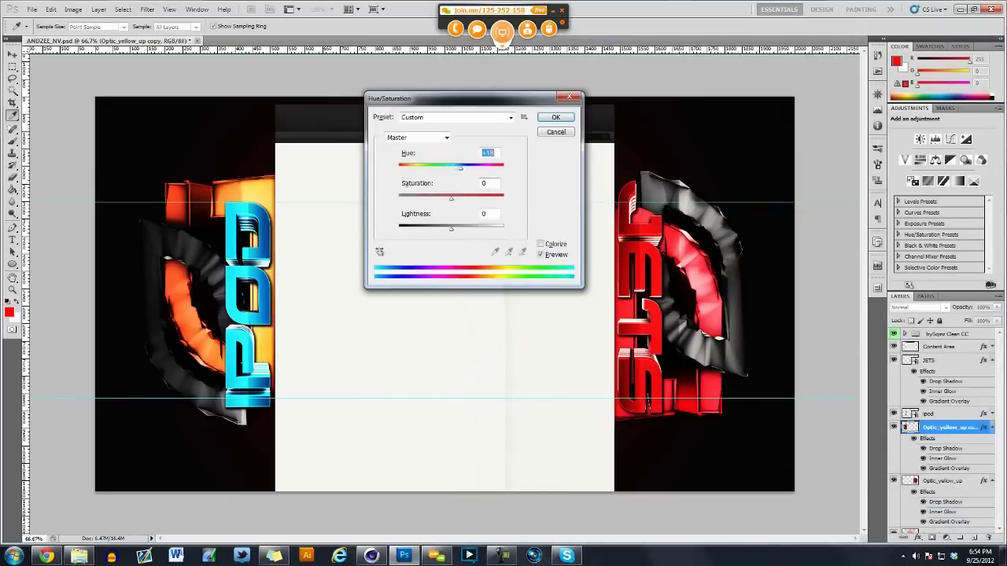
Step: Apply the blue hue to the left logo copy and review the logos' gradient overlay settings
key(Return)
double_click(949, 468)
key(Escape)
double_click(948, 521)
key(Escape)
double_click(949, 468)
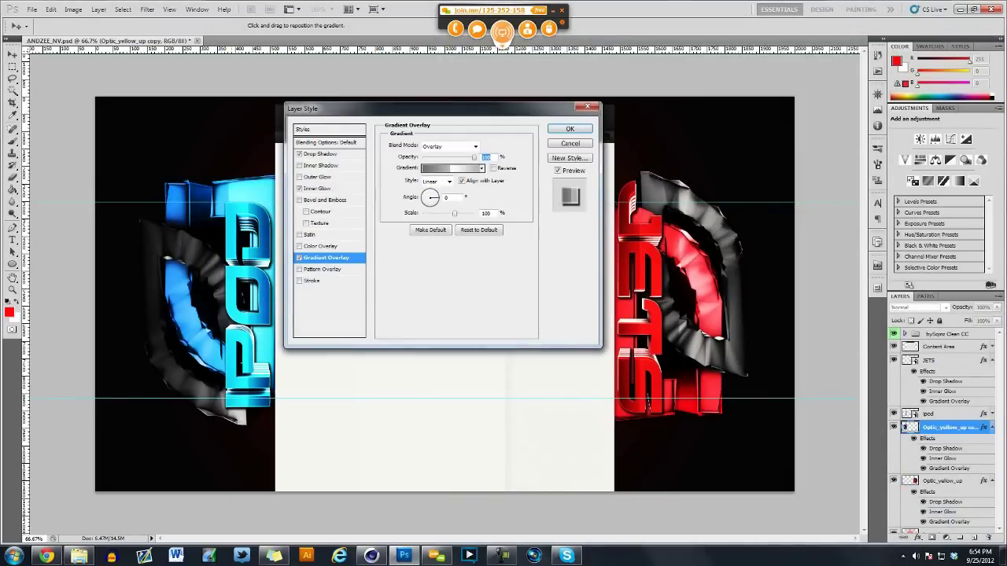
key(Escape)
Step: Add an enlarged extra logo copy, mirror it, and place it behind the red JETS logo
key(ctrl+o)
key(Escape)
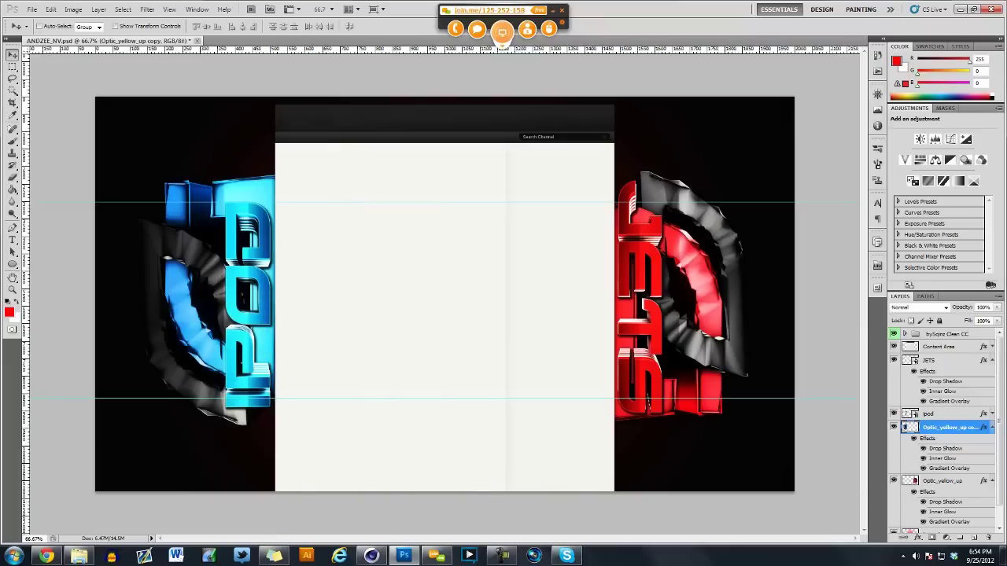
key(Return)
key(ctrl+bracketleft)
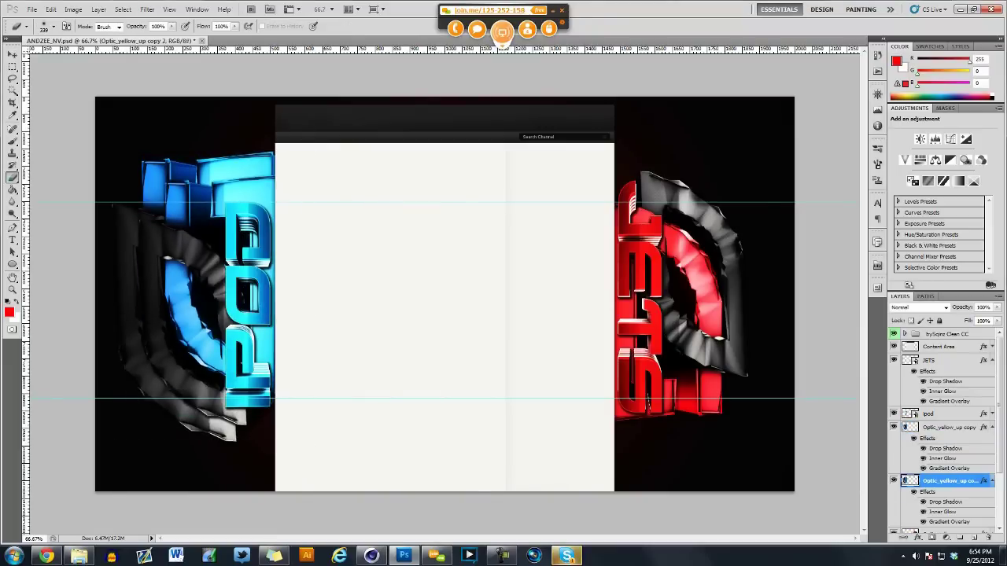
right_click(207, 228)
click(236, 375)
drag(236, 315, 701, 315)
key(Return)
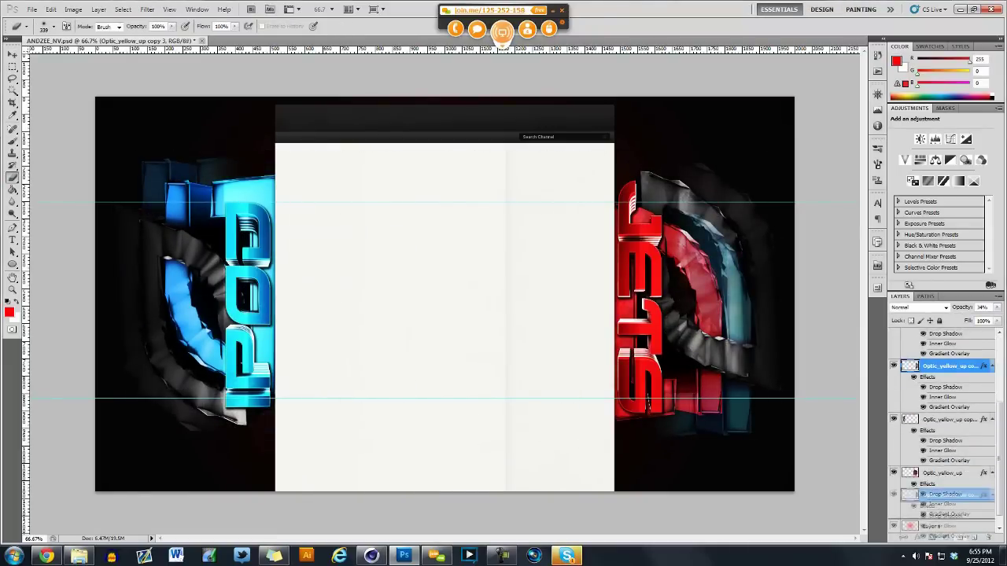
Step: Adjust the new copy's hue, pick the eraser, and check the group chat
key(ctrl+u)
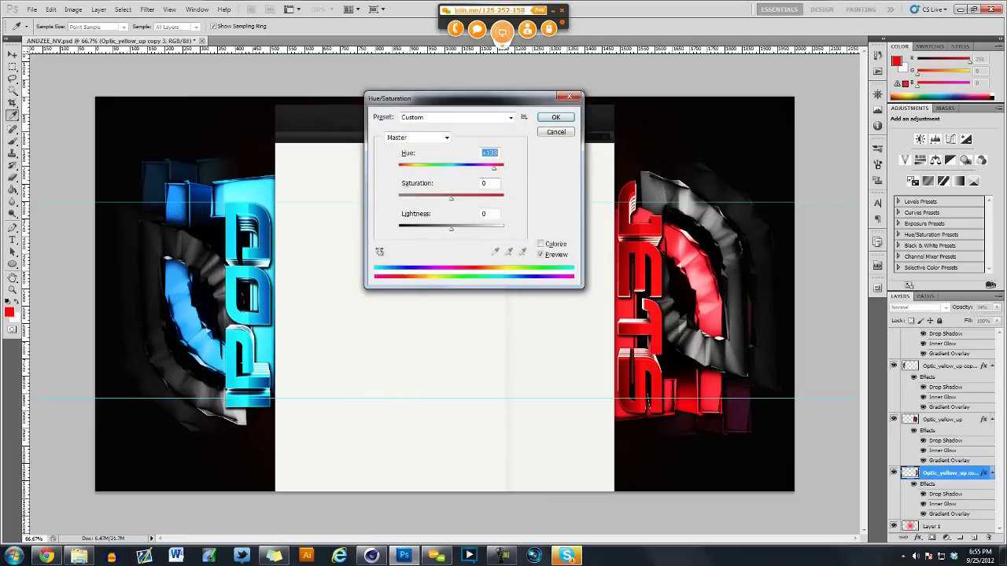
key(Escape)
key(e)
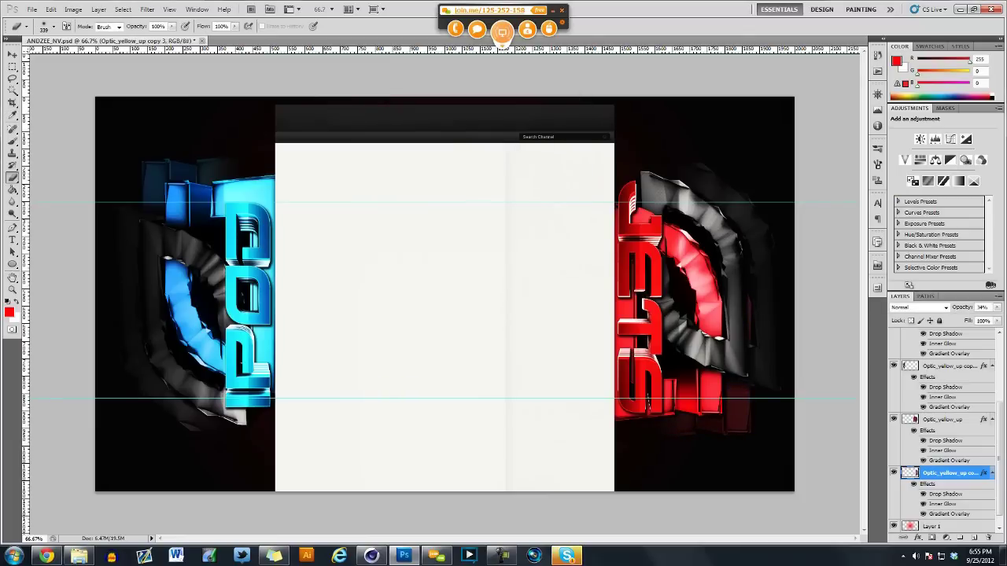
key(alt+Tab)
click(474, 204)
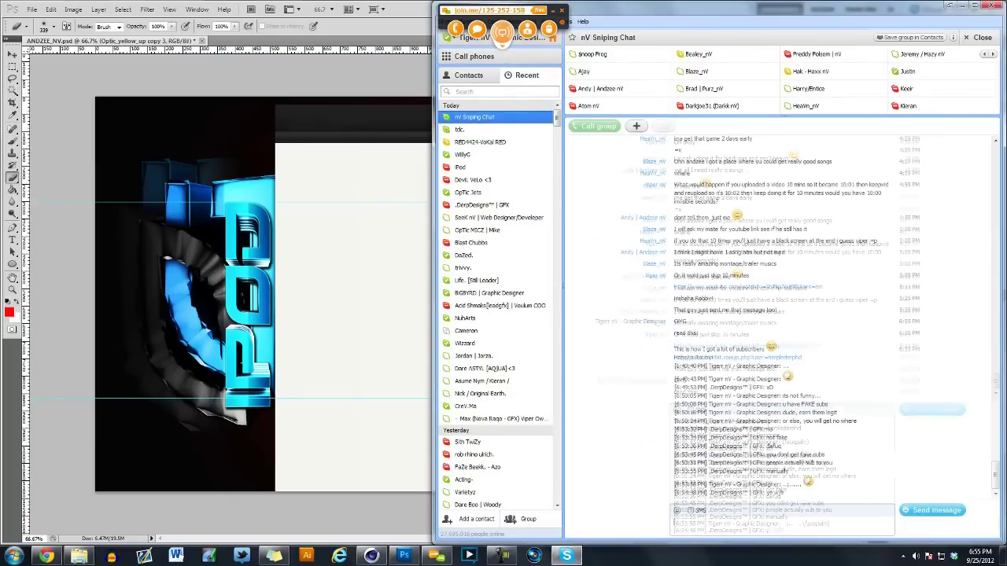
key(alt+Tab)
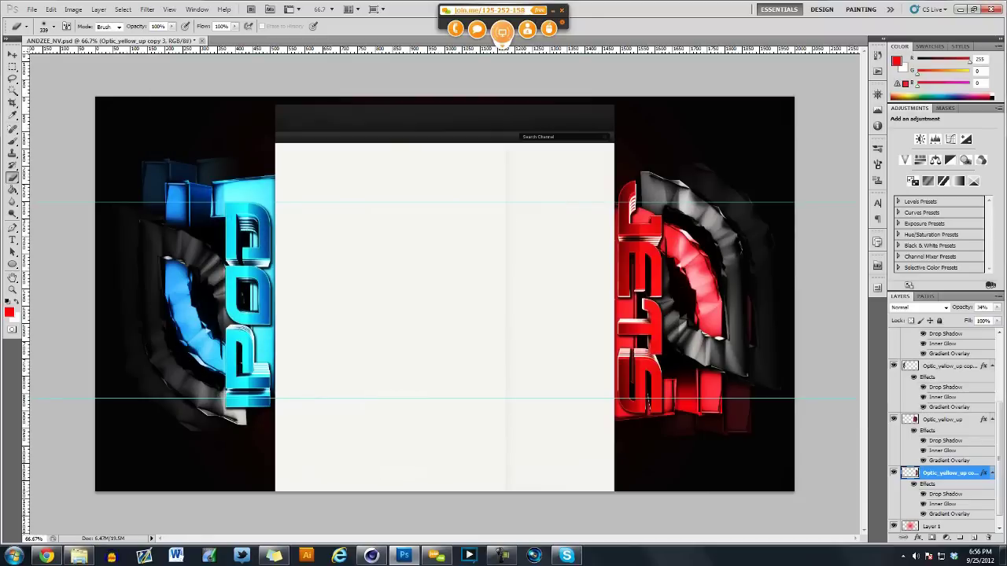
Step: Select the JETS, ipod and logo layers and commit the narrowed blue logo group
ctrl+click(943, 359)
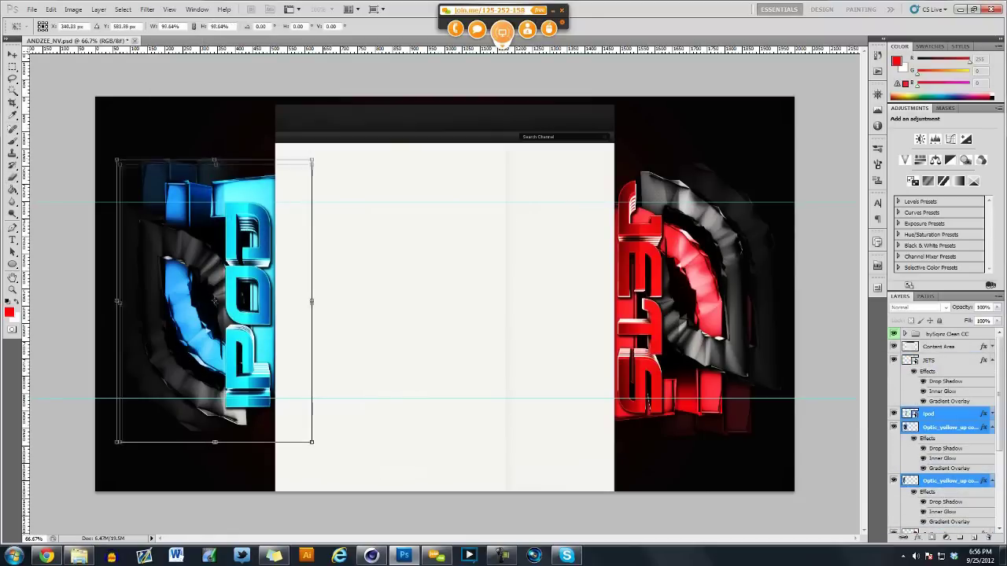
key(Return)
key(e)
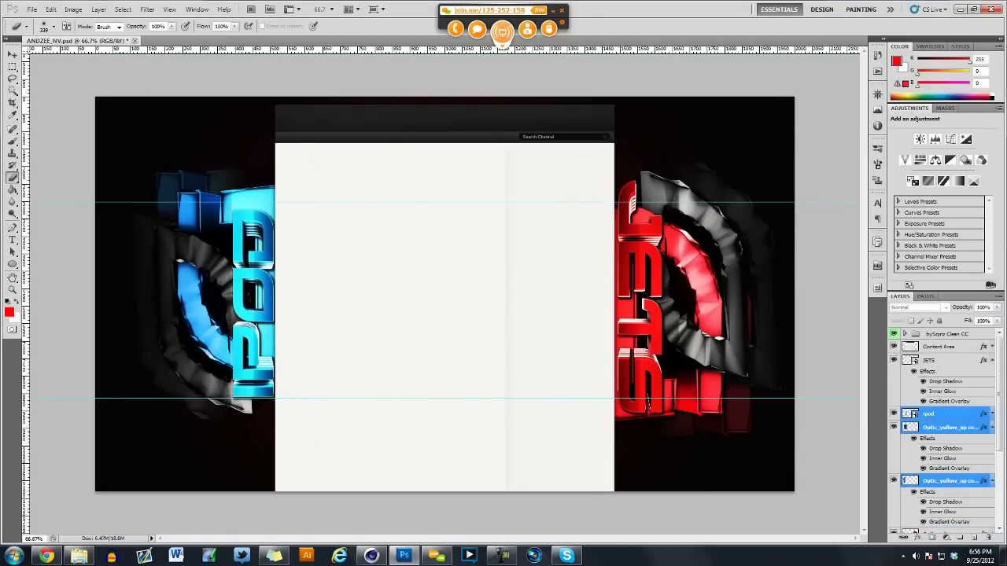
Step: Reposition the red Optic_yellow_up logo back behind JETS and commit it
click(944, 438)
drag(677, 298, 304, 297)
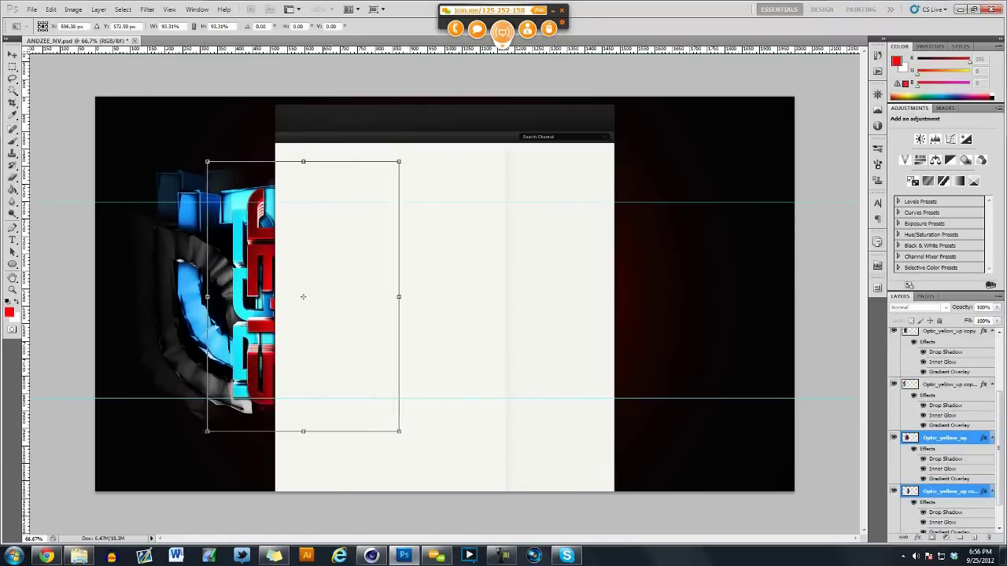
drag(601, 303, 670, 304)
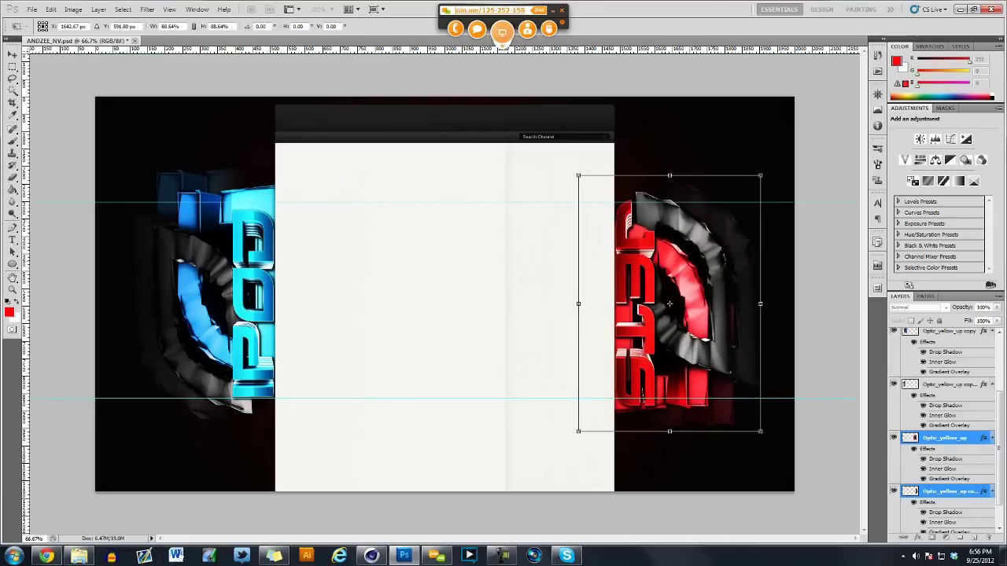
key(Return)
key(b)
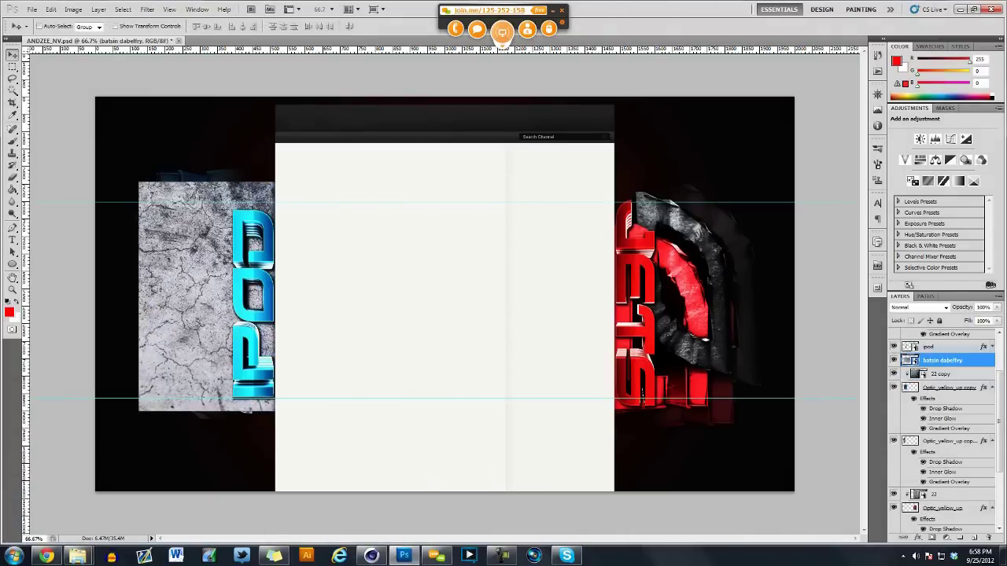
Step: Place the batsin dabelfry rock texture above the ipod layer as an Overlay-blended texture
key(ctrl+bracketright)
click(919, 307)
click(920, 154)
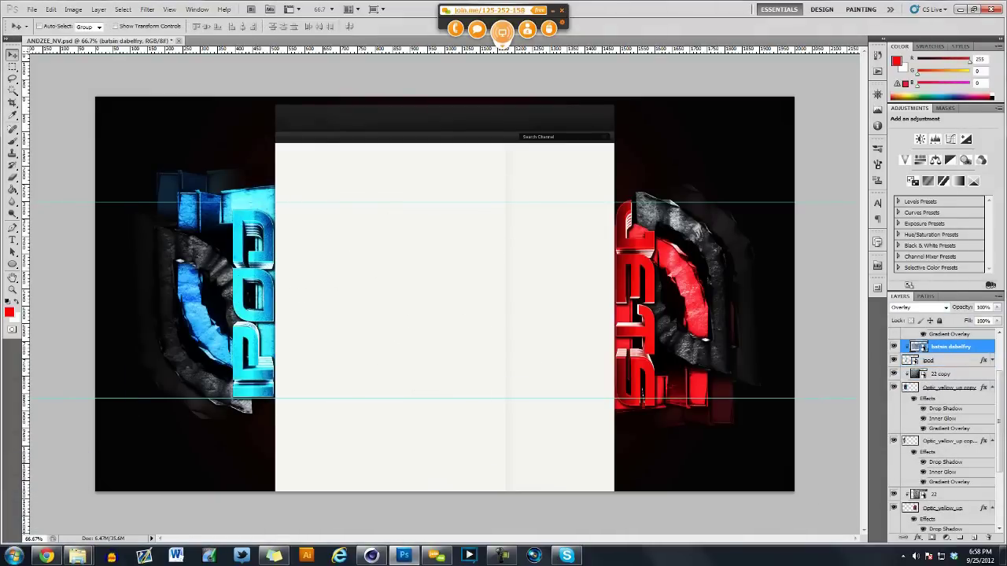
key(ctrl+t)
key(Return)
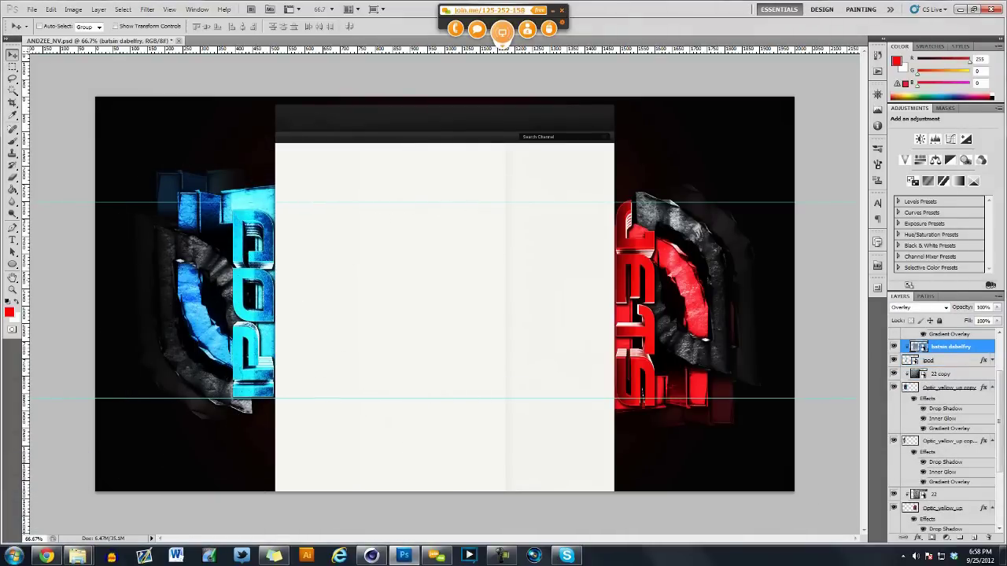
Step: Duplicate the rock texture and clip the copy onto the JETS render
key(ctrl+j)
key(ctrl+t)
key(Return)
key(ctrl+alt+g)
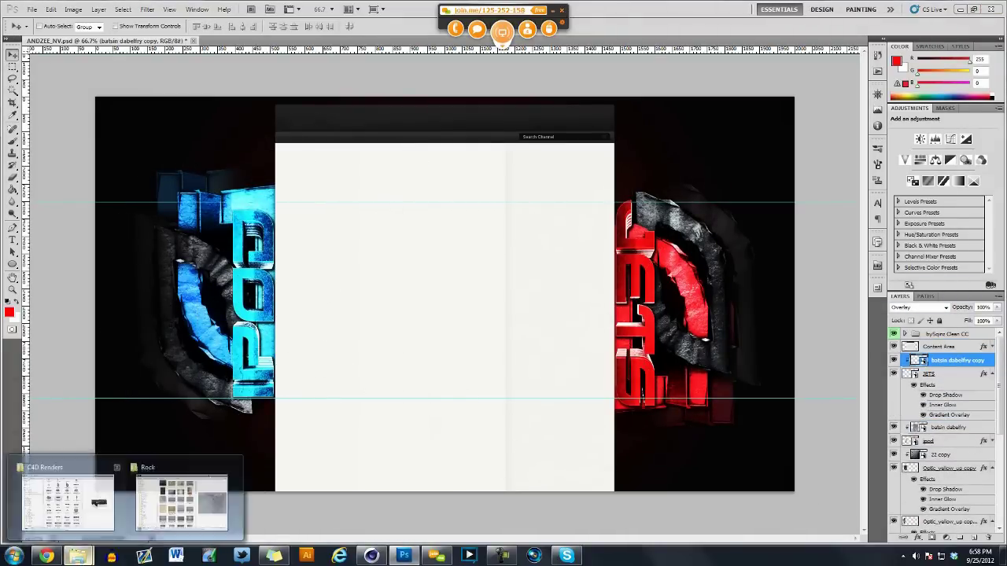
click(76, 494)
Step: Add blue.flare as a narrow streak beside IPOD, blended in Screen mode
mouse_move(427, 162)
mouse_down()
mouse_move(445, 295)
mouse_move(234, 295)
mouse_up()
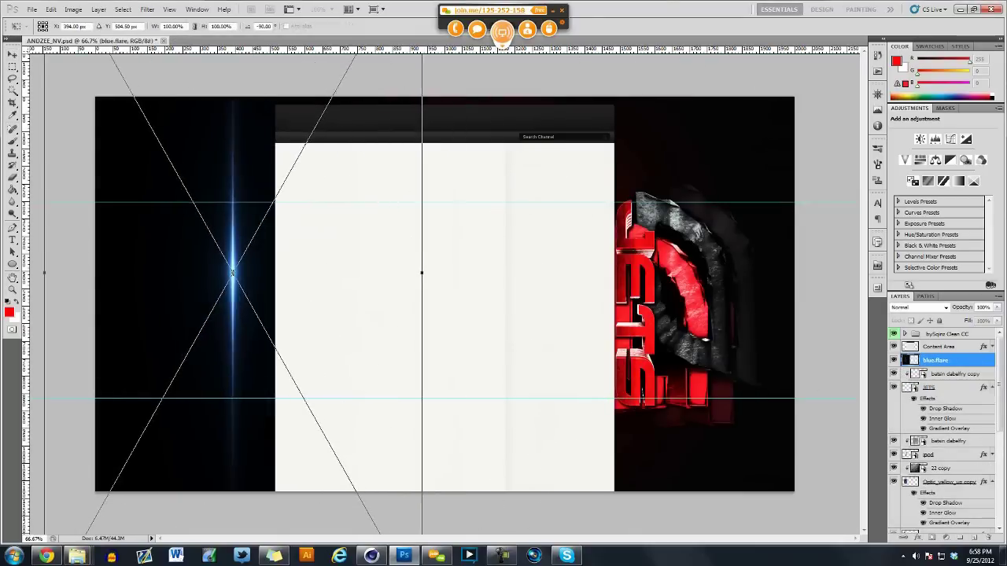
drag(422, 295, 192, 295)
key(Return)
click(918, 307)
click(898, 121)
key(ctrl+t)
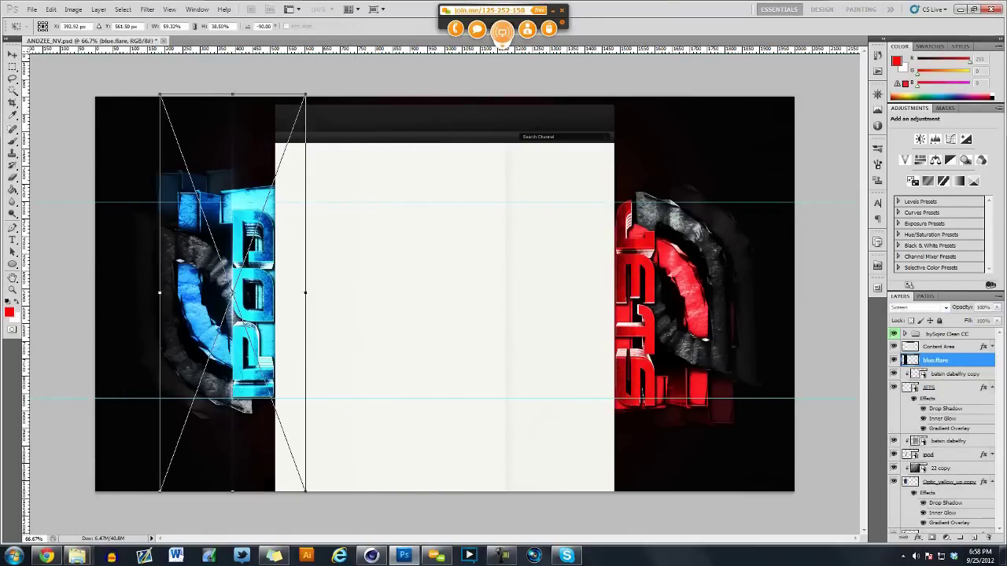
Step: Duplicate the flare over the JETS render and shift its hue +121 toward red
key(ctrl+j)
key(ctrl+t)
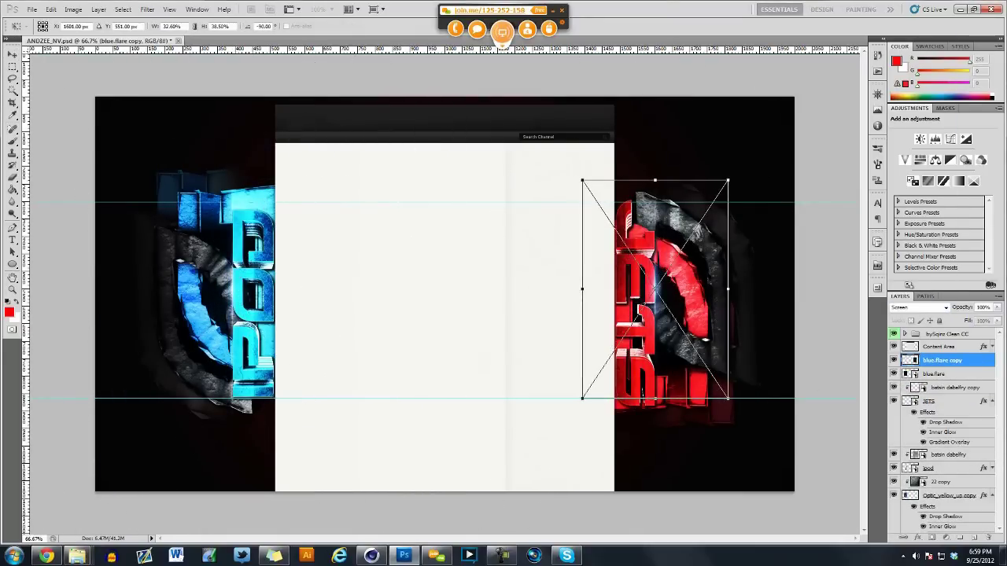
key(ctrl+u)
key(Return)
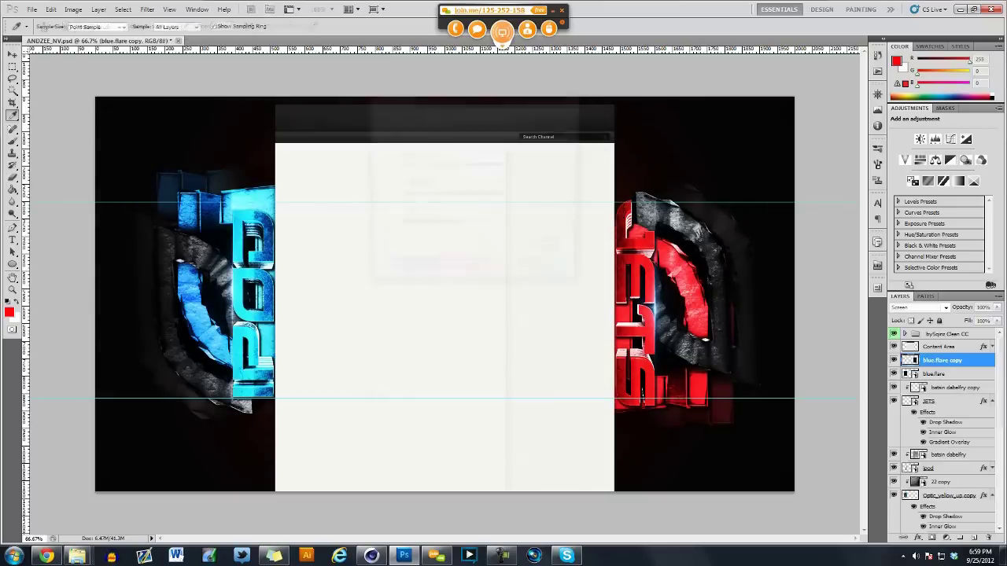
key(Return)
key(ctrl+o)
Step: Open the CC Pack file and copy its bySqinz Clean CC group into the banner
key(Return)
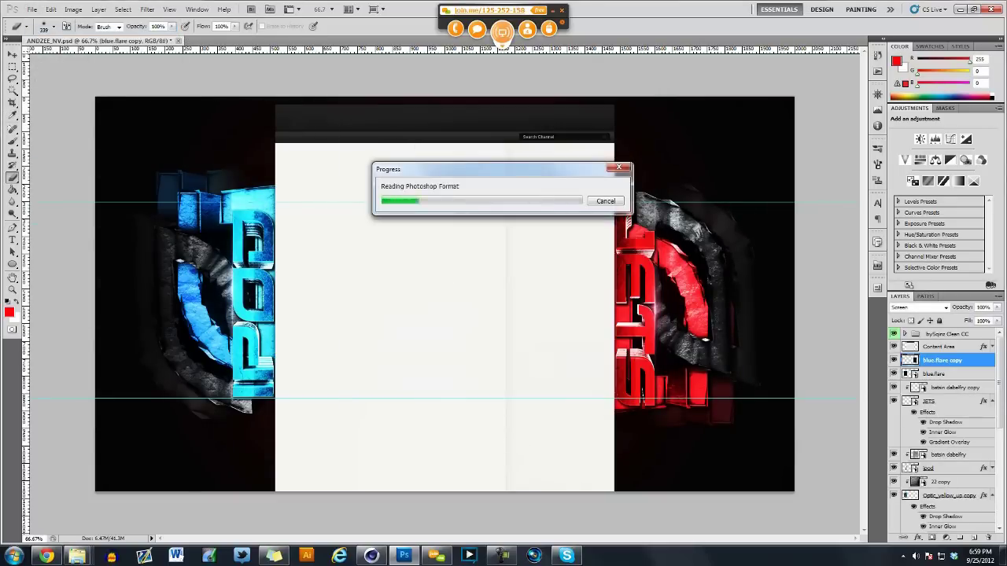
key(v)
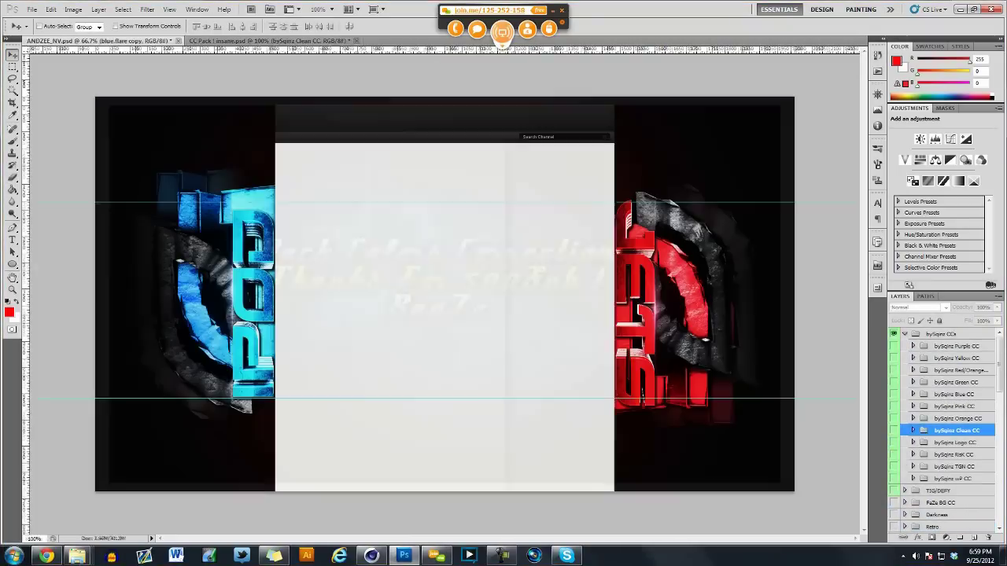
drag(936, 382, 894, 355)
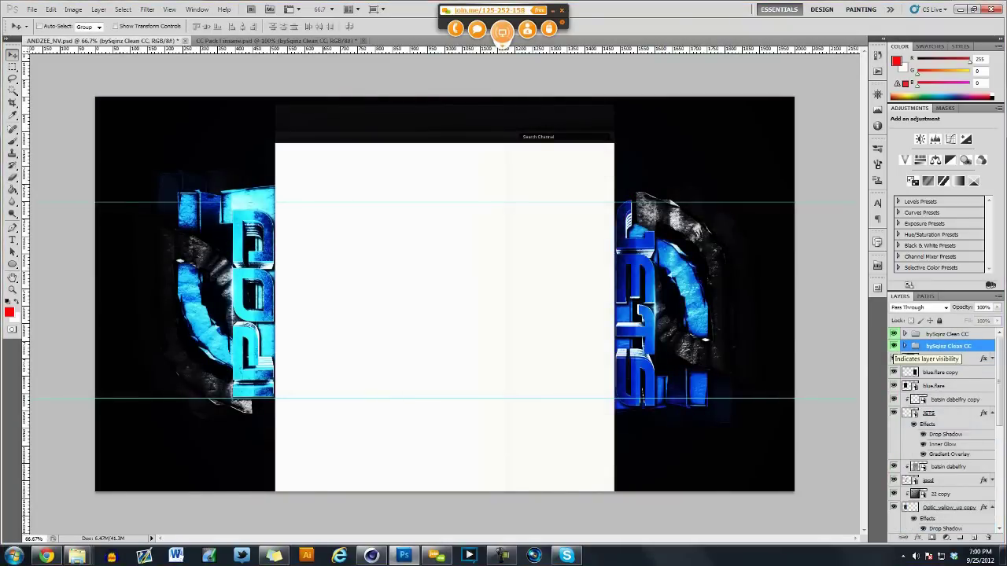
Step: Preview Obey BG CC, GREEN and Cold Breeze, then copy the Cold Breeze group into the banner
key(ctrl+Tab)
scroll(943, 430, down, 5)
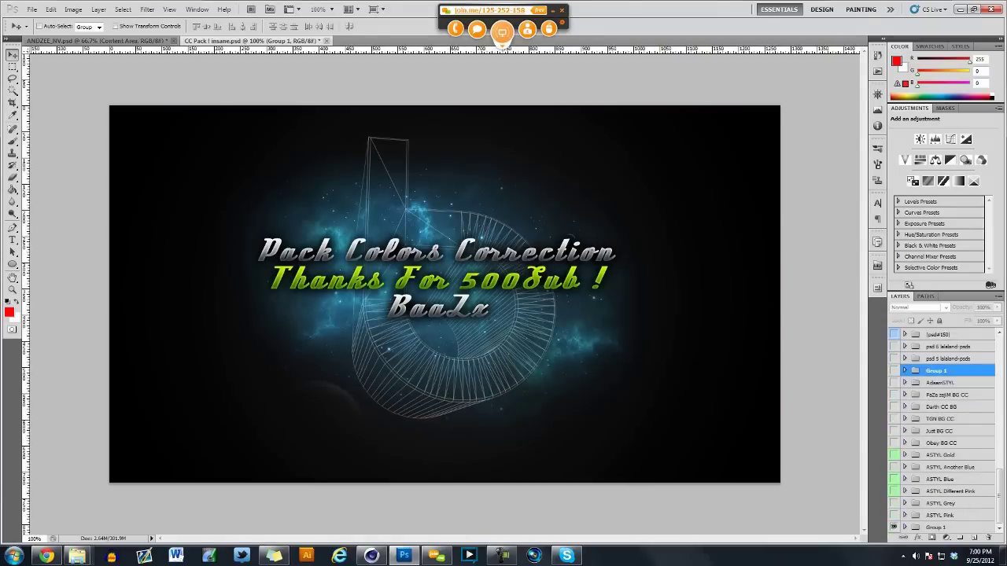
click(951, 467)
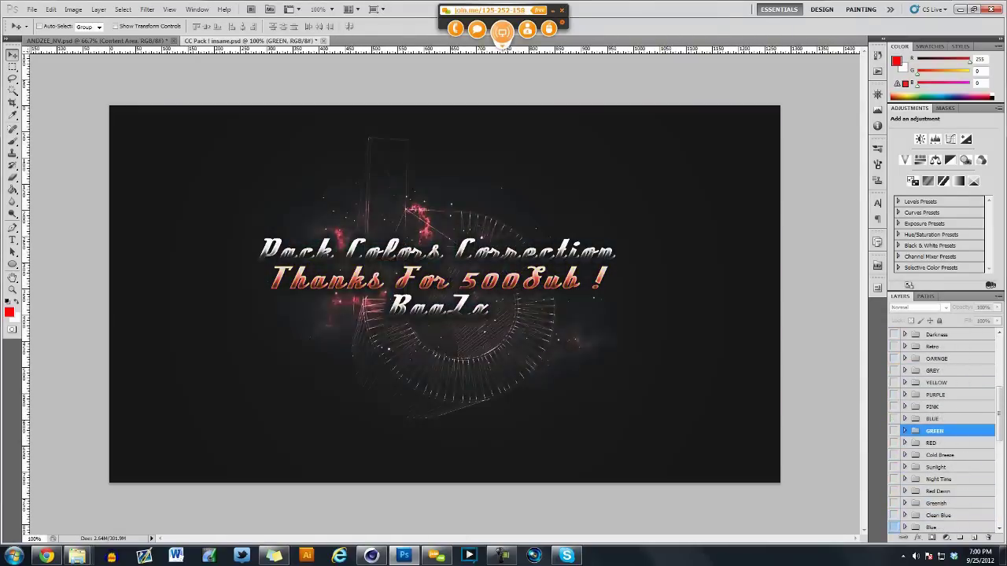
click(943, 527)
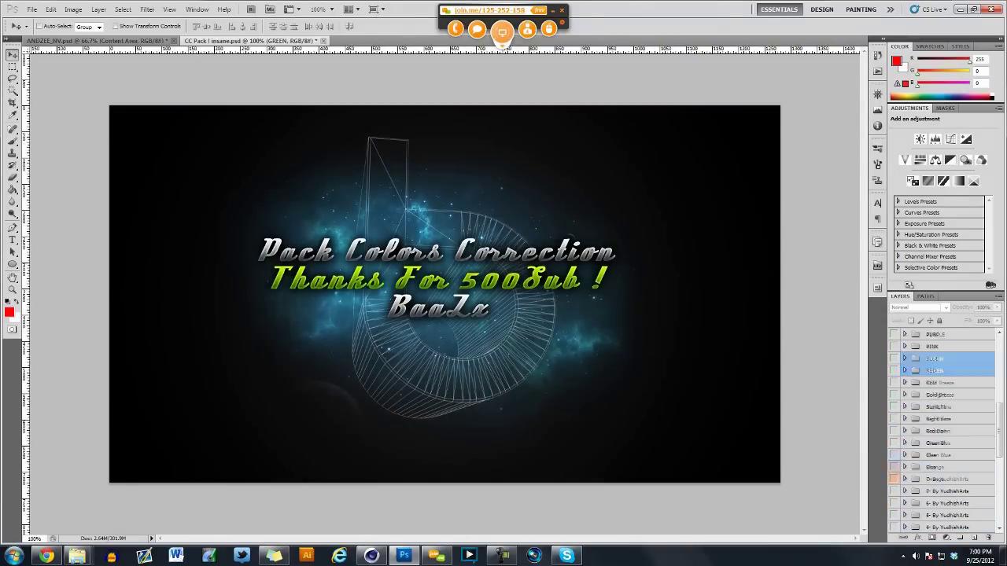
click(941, 425)
scroll(944, 433, up, 3)
drag(942, 479, 444, 314)
click(971, 399)
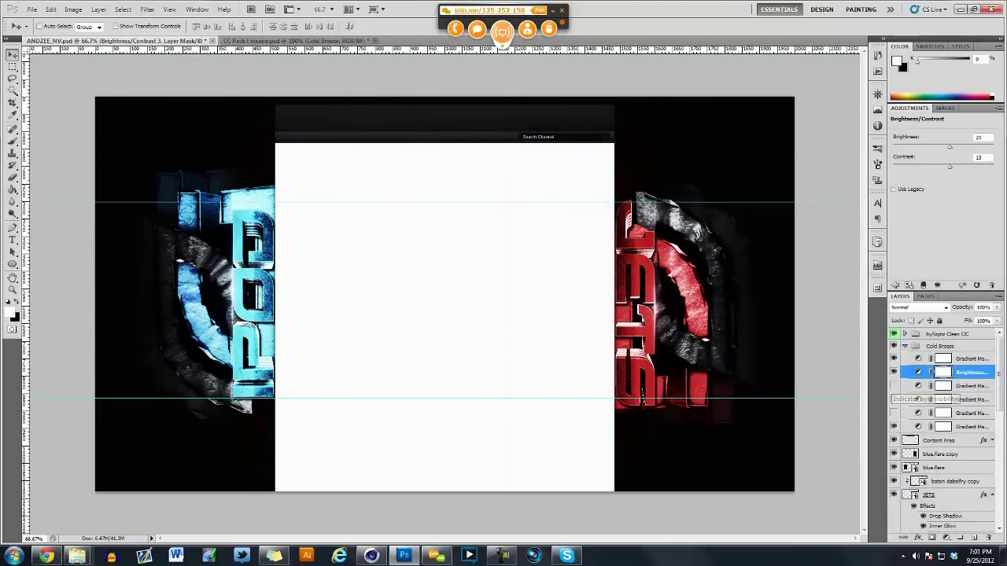
Step: Check the nV Sniping Chat, iPod and OpTic Jets Skype conversations, then return to Photoshop
click(936, 346)
click(566, 556)
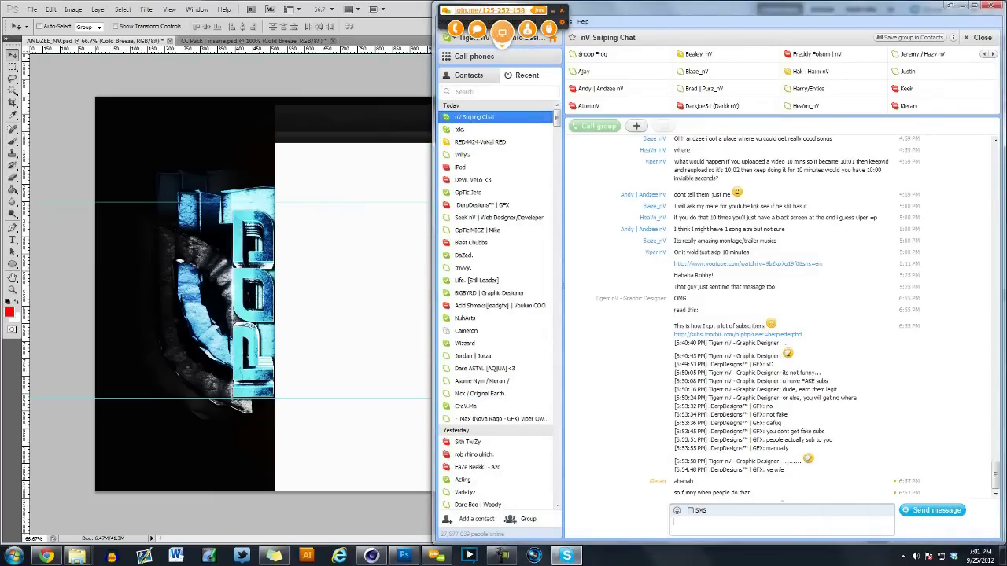
click(472, 167)
click(468, 192)
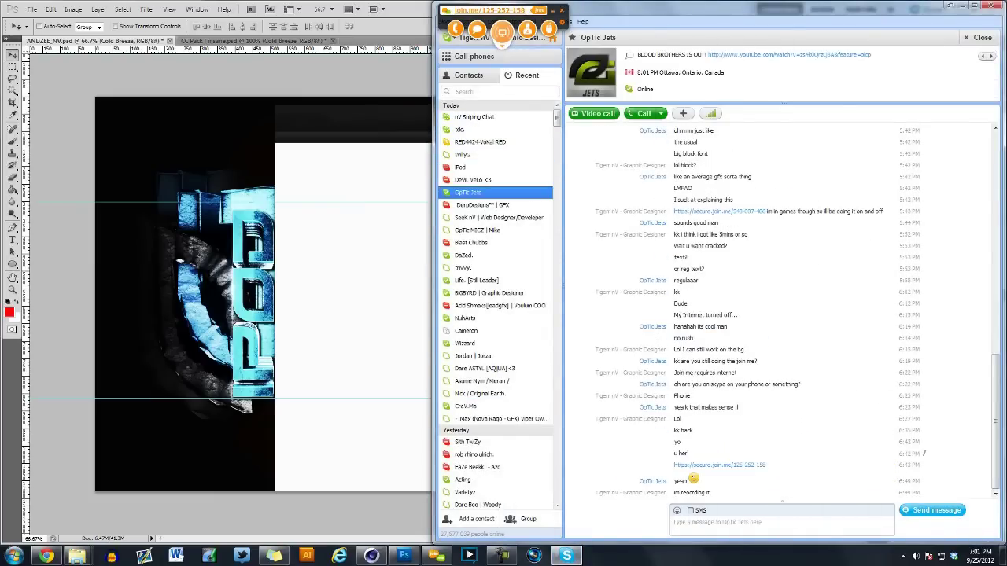
click(403, 556)
scroll(944, 425, up, 5)
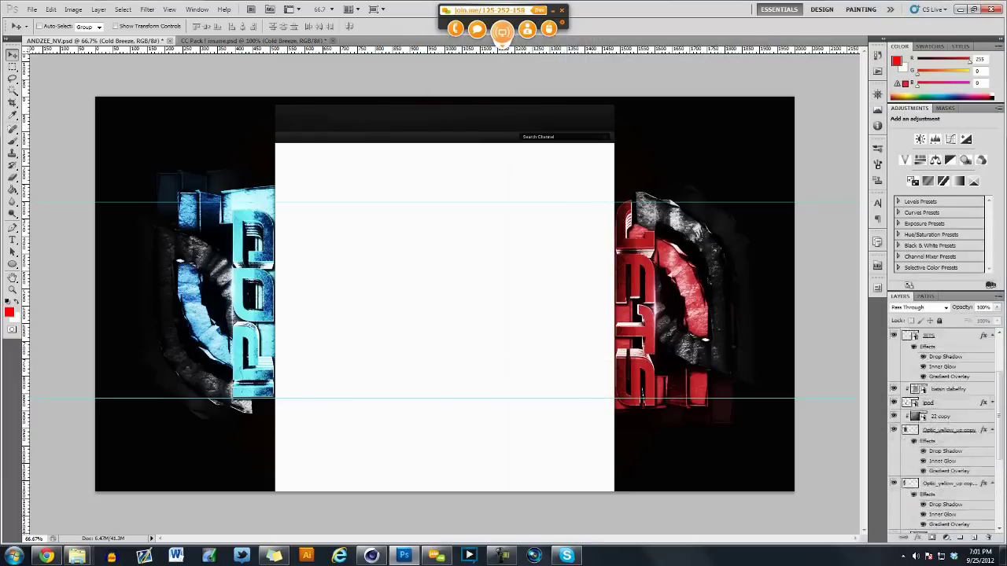
Step: Give the blue.flare copy a red Color Overlay in Overlay mode and Saturation +100
click(948, 487)
right_click(928, 385)
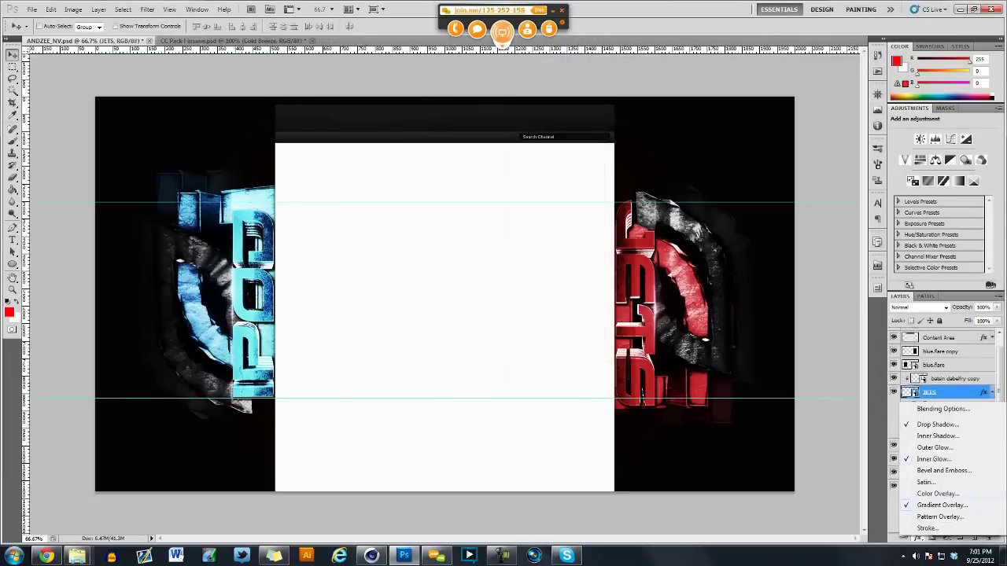
click(941, 351)
double_click(968, 350)
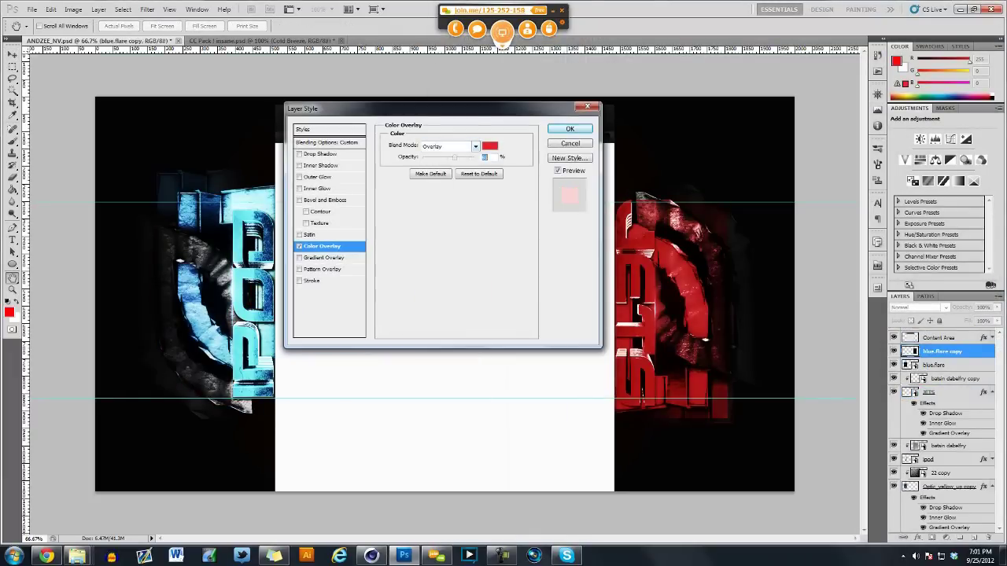
drag(454, 157, 428, 157)
click(448, 146)
click(569, 129)
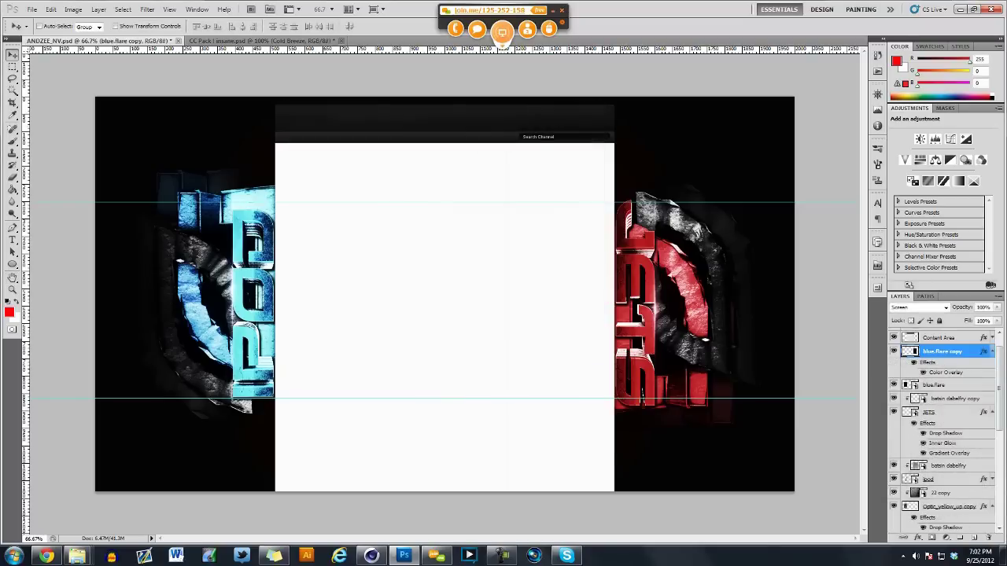
key(ctrl+u)
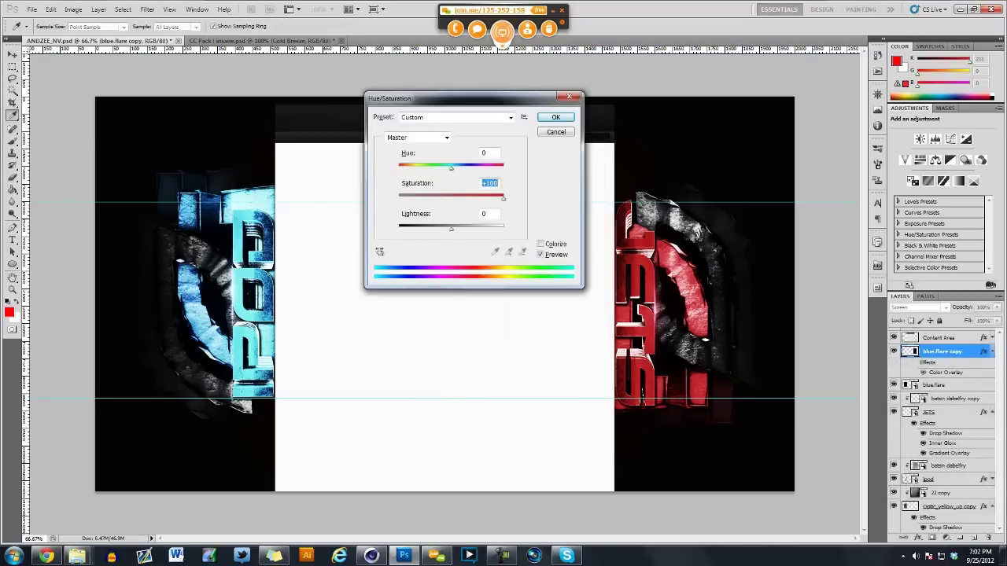
key(Return)
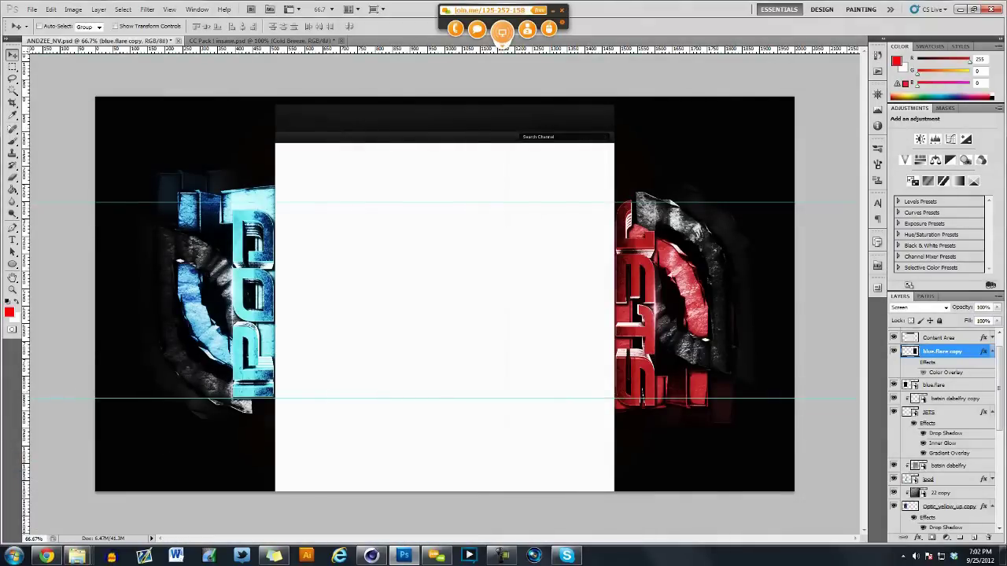
Step: Rescale Layer 1, the red background glow, with Free Transform
scroll(943, 432, down, 5)
click(936, 512)
key(ctrl+t)
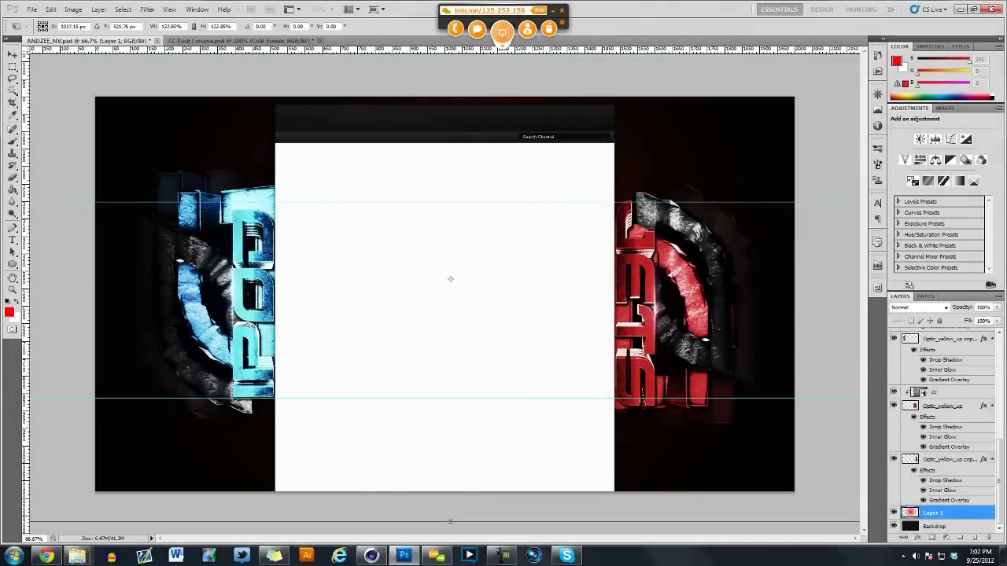
key(Return)
key(bracketright)
key(bracketright)
key(bracketright)
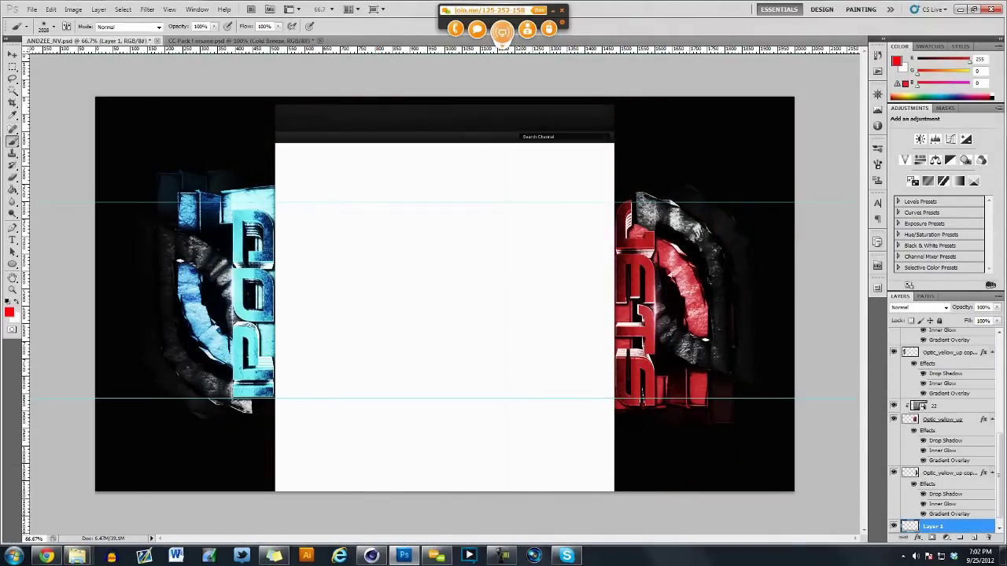
key(v)
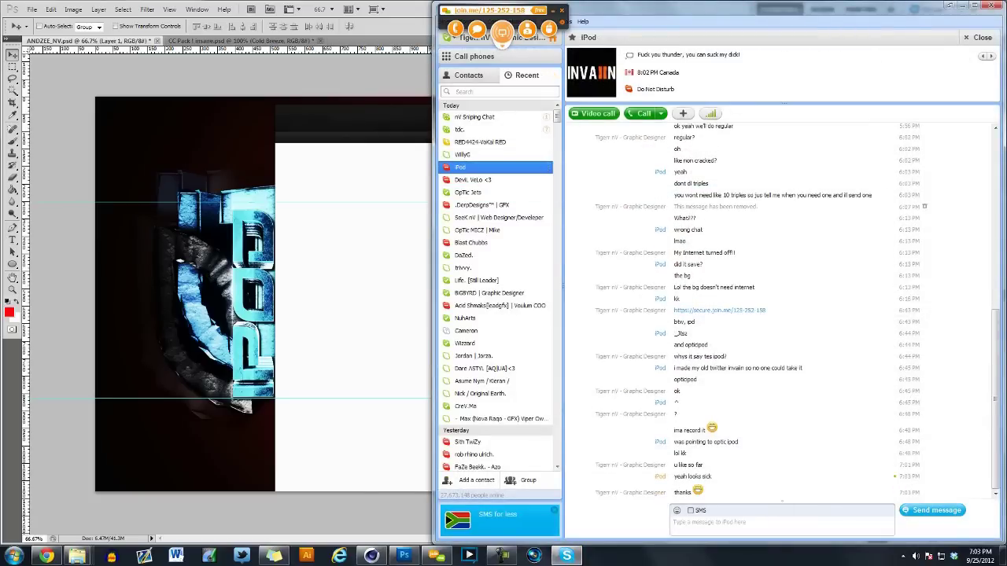
key(ctrl+t)
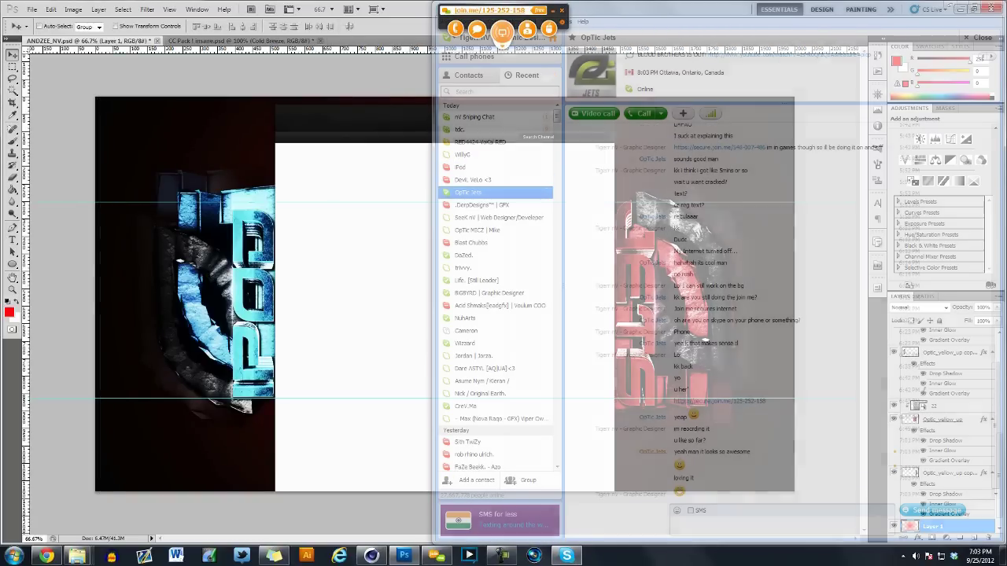
key(ctrl+j)
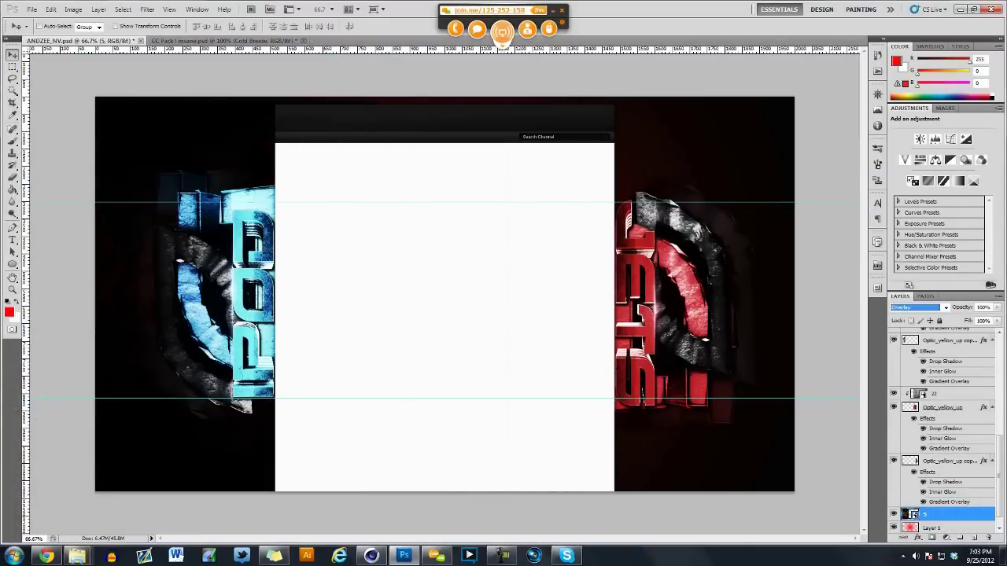
Step: Move the copied texture layer to the right half and nudge Layer 1 about 20 px right
key(ctrl+t)
drag(223, 318, 641, 318)
key(Return)
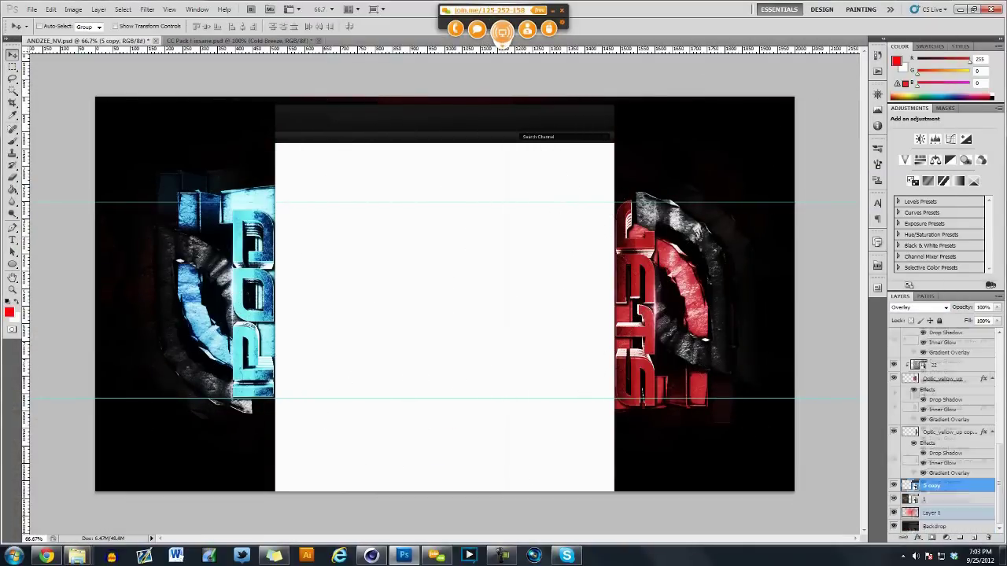
drag(447, 294, 464, 294)
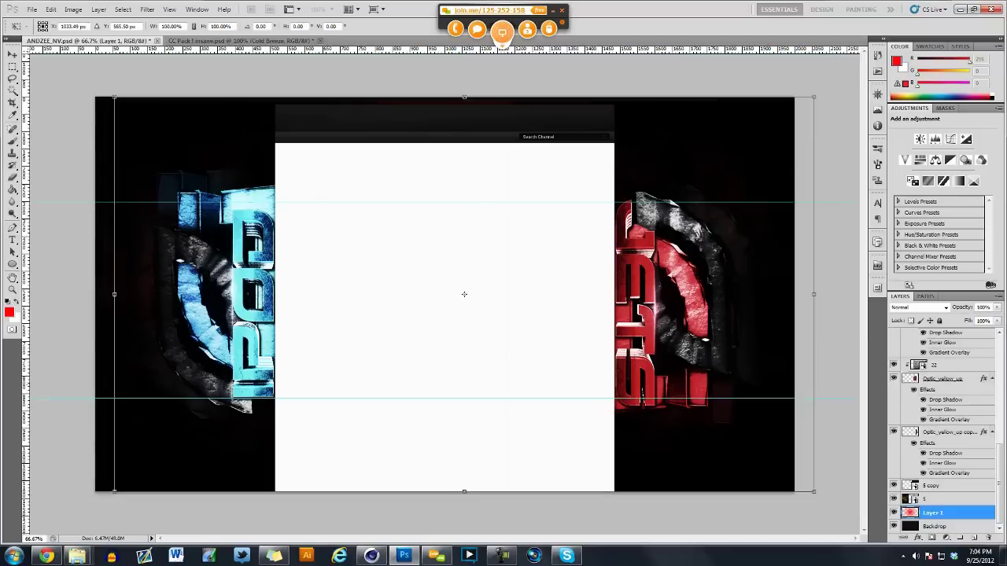
key(ctrl+t)
right_click(752, 307)
key(Escape)
key(Escape)
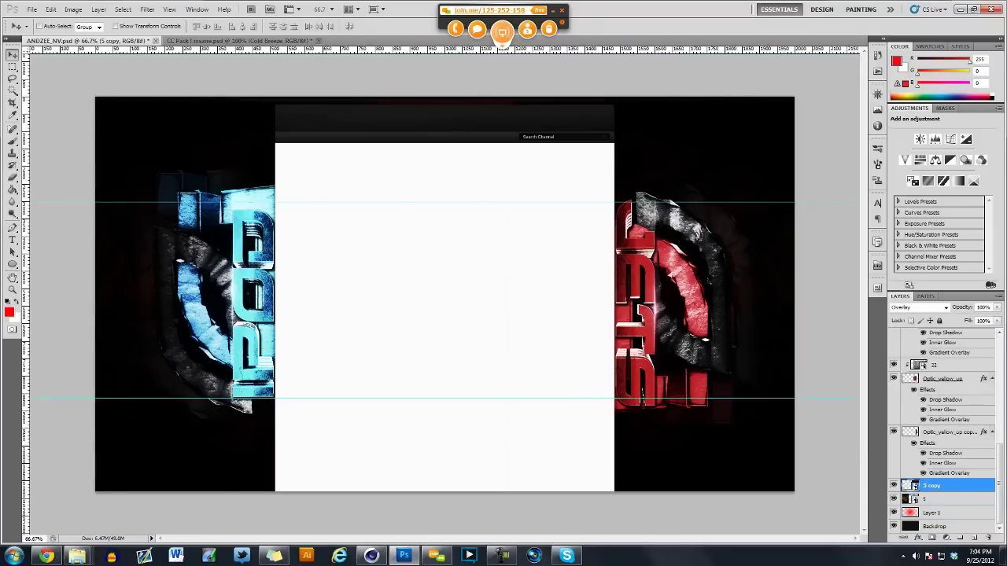
Step: Place Gravel_Rock_Texture_2 over the right side and set its blend mode to Overlay
click(77, 555)
mouse_move(354, 417)
mouse_down()
mouse_move(263, 366)
mouse_move(126, 314)
mouse_up()
drag(359, 360, 404, 404)
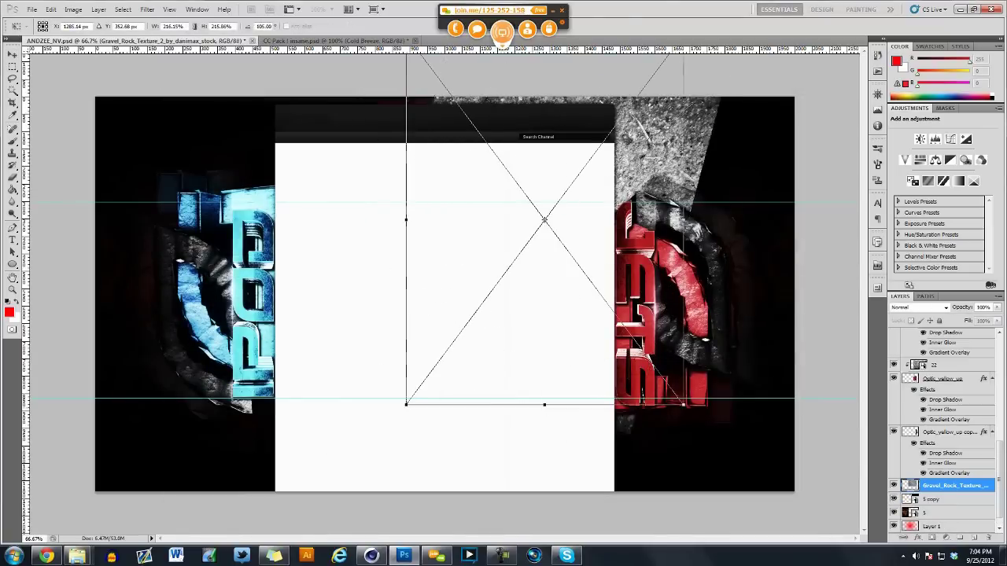
key(Return)
click(916, 307)
click(916, 175)
key(ctrl+t)
key(Escape)
mouse_move(77, 556)
click(70, 503)
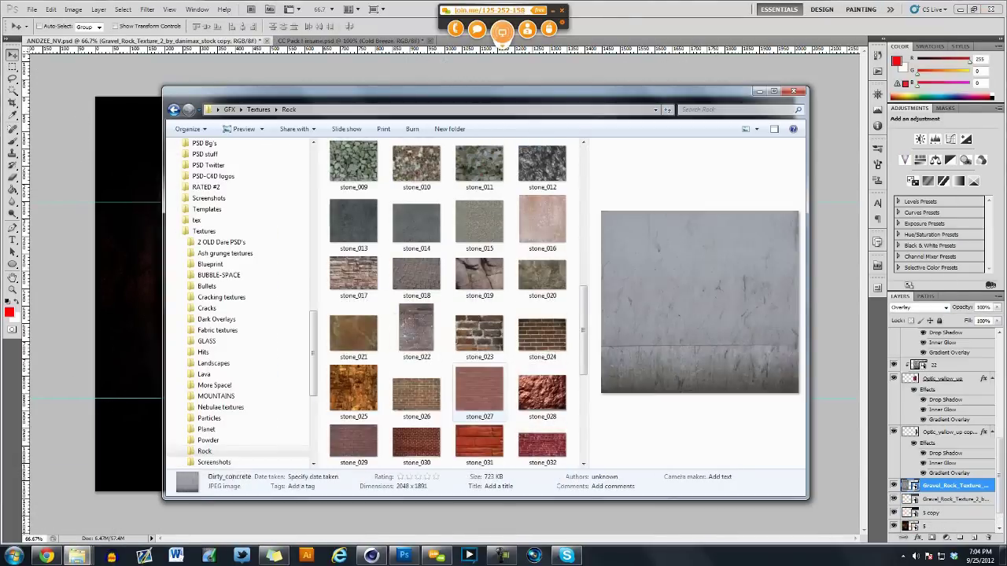
Step: Drop textures_003 from the Rock folder onto the backdrop and blend it in Overlay mode
scroll(456, 303, down, 3)
click(416, 433)
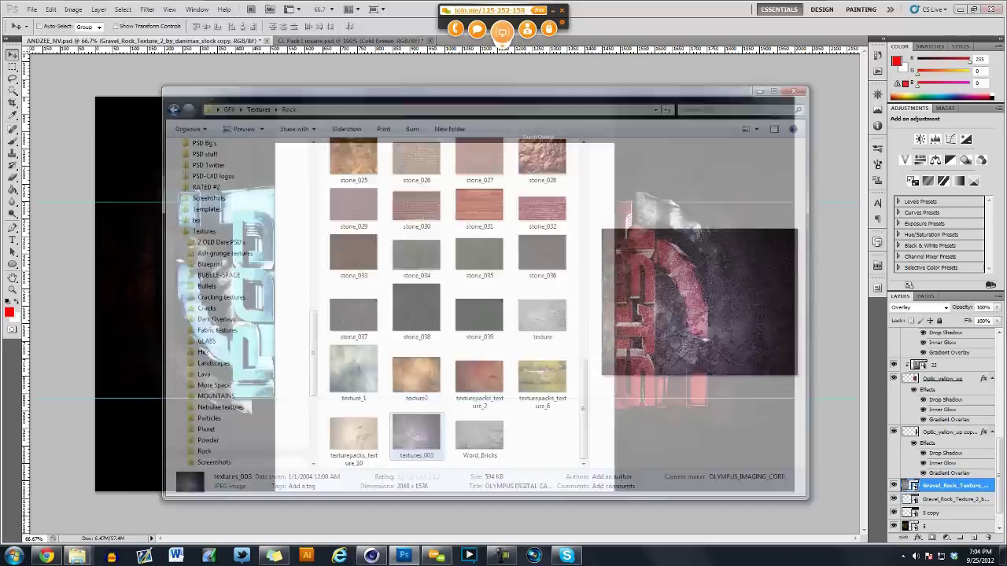
drag(416, 432, 556, 209)
key(Return)
click(917, 306)
click(917, 173)
scroll(944, 433, down, 2)
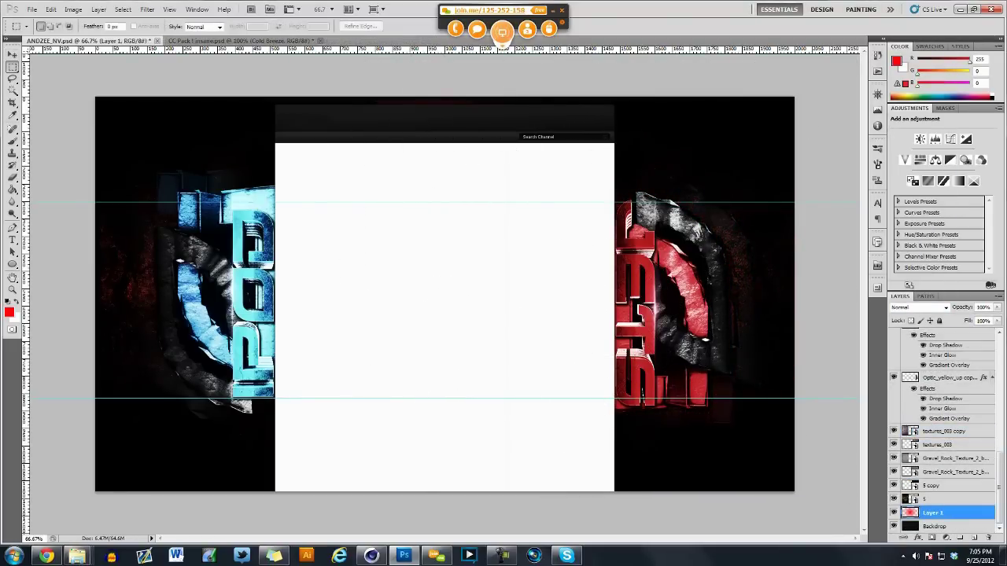
Step: Pick a blue foreground colour and try a fill on the left half, then undo it
click(9, 312)
click(459, 112)
key(g)
click(181, 142)
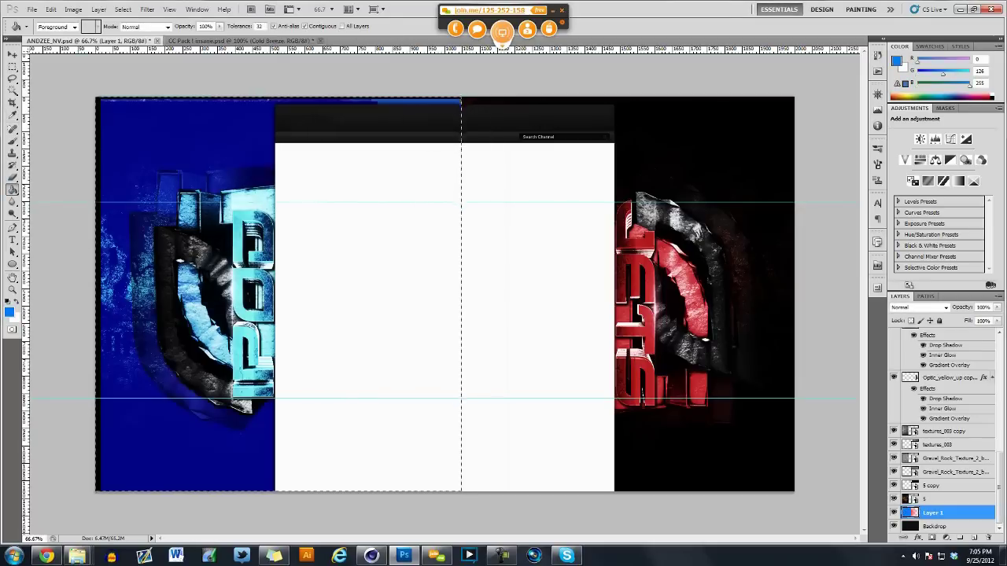
key(ctrl+z)
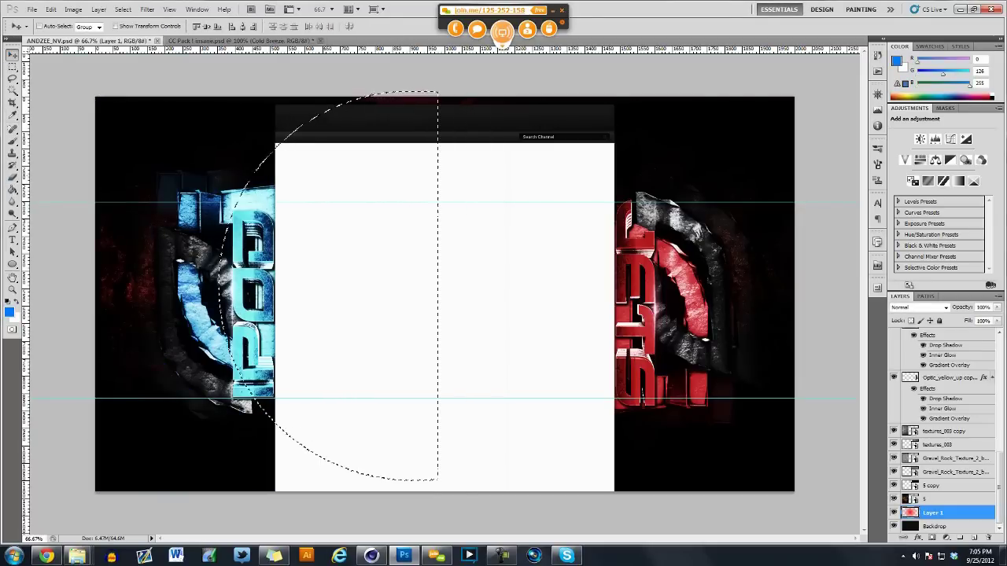
Step: Copy the selected area to a new layer and apply a Hue/Saturation adjustment to it
right_click(162, 174)
key(m)
right_click(228, 135)
click(259, 223)
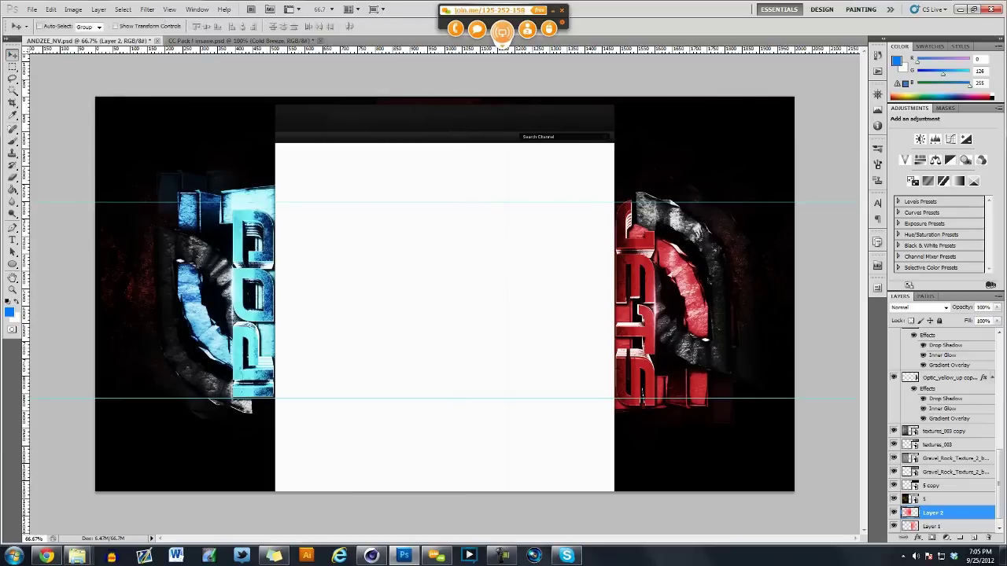
key(ctrl+u)
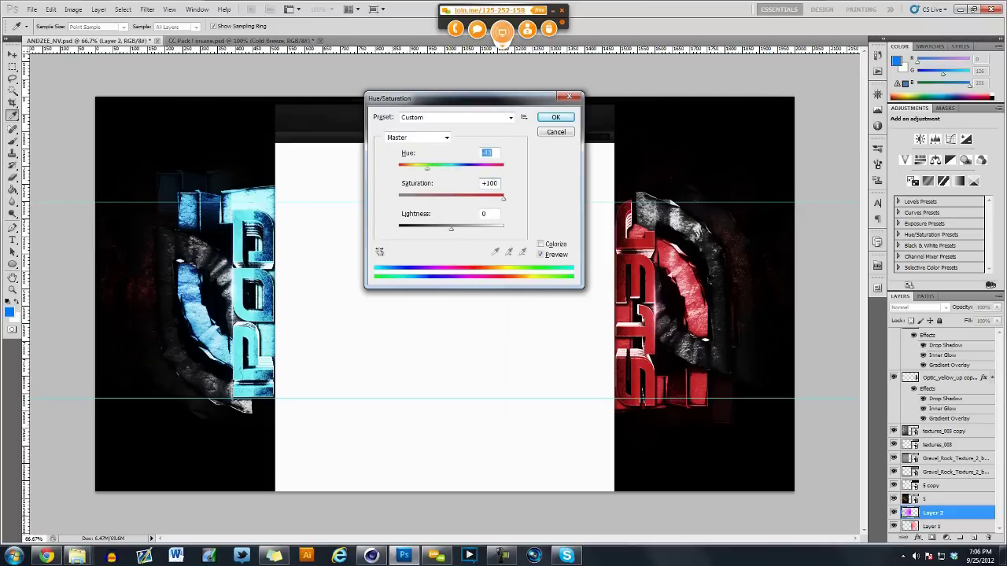
key(Return)
Step: Give Layer 2 a blue Color Overlay layer style
double_click(967, 512)
click(494, 146)
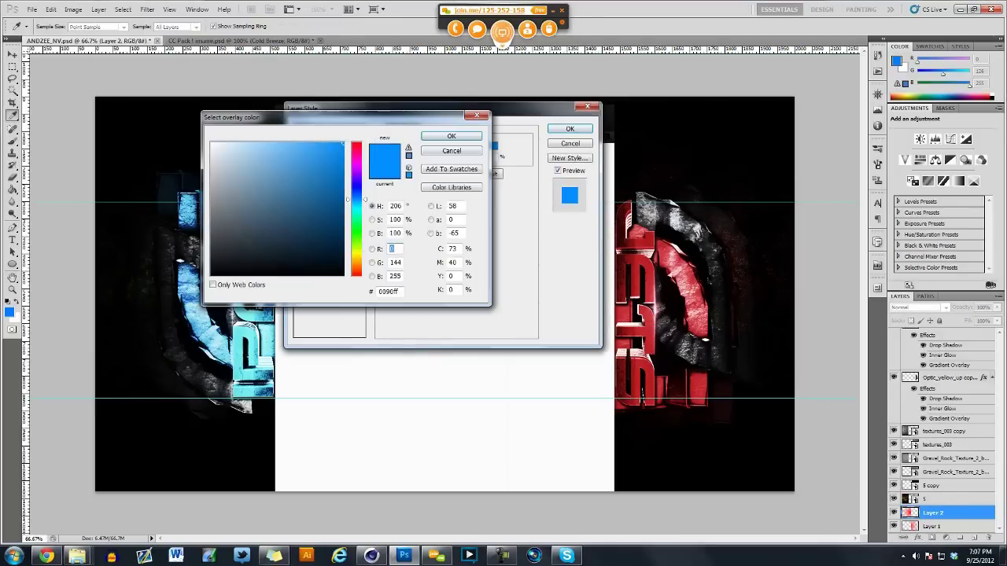
key(Return)
key(Return)
key(v)
Step: Expand the Blue group from CC Pack and delete its Color Fill, Brightness and Gradient Map layers
key(ctrl+Tab)
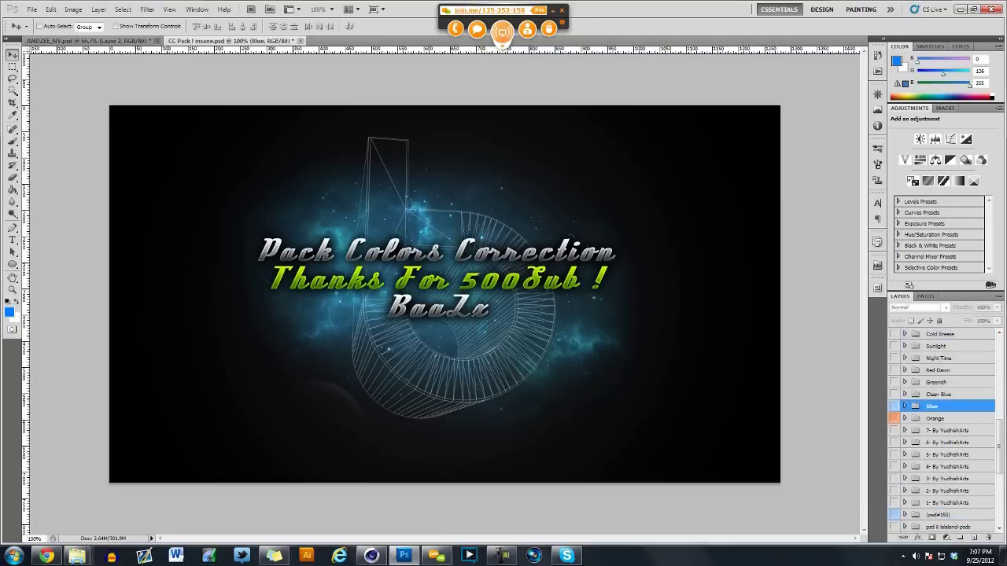
key(ctrl+Tab)
click(905, 505)
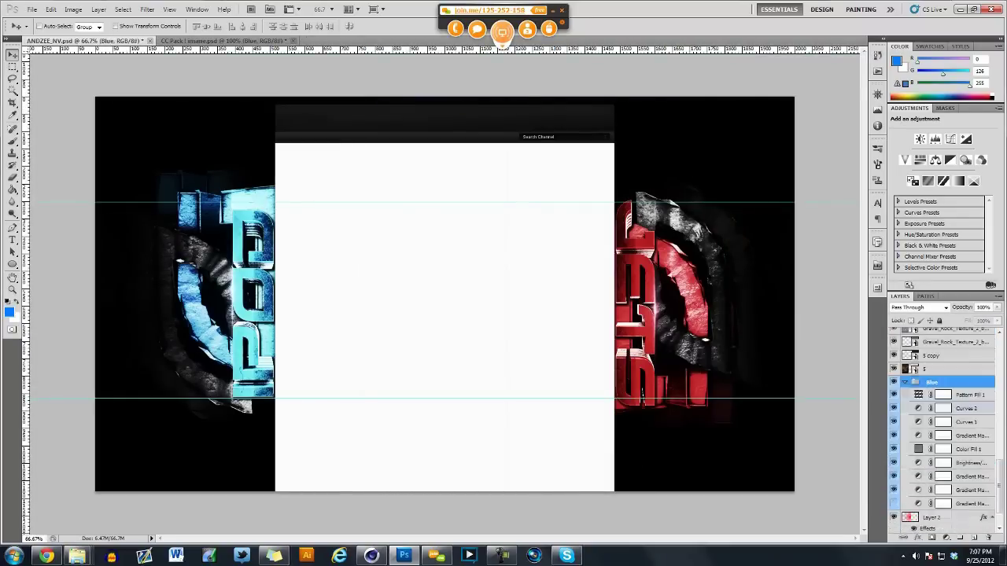
click(970, 425)
key(Delete)
key(Delete)
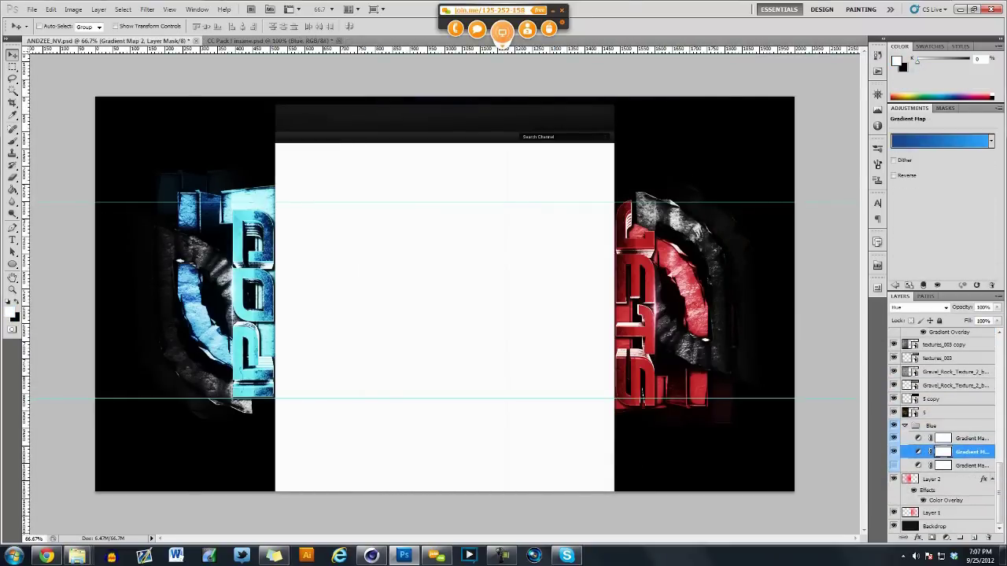
key(Delete)
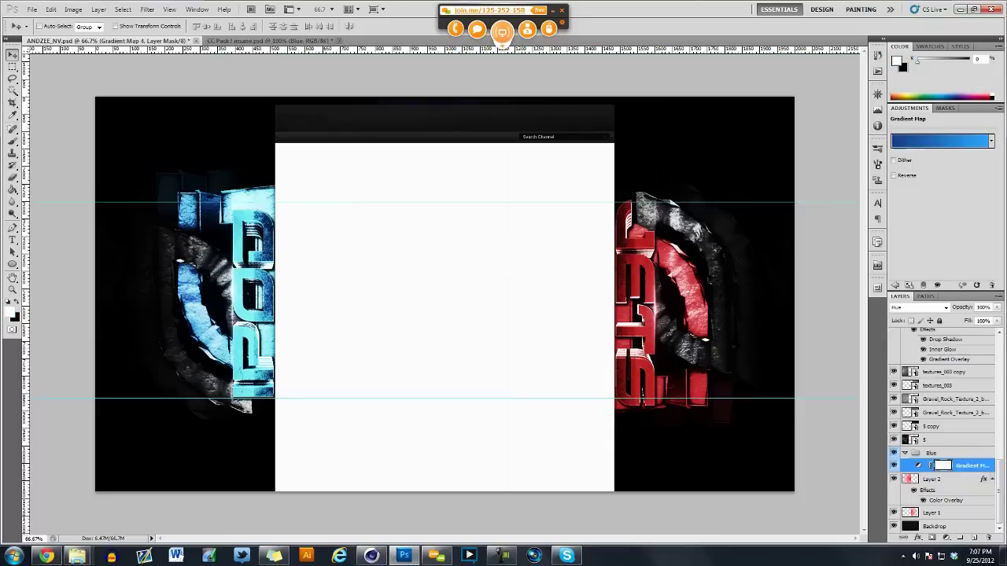
Step: Delete the remaining Blue group and zoom to actual size with the Brush ready
key(Delete)
key(Delete)
key(z)
click(288, 291)
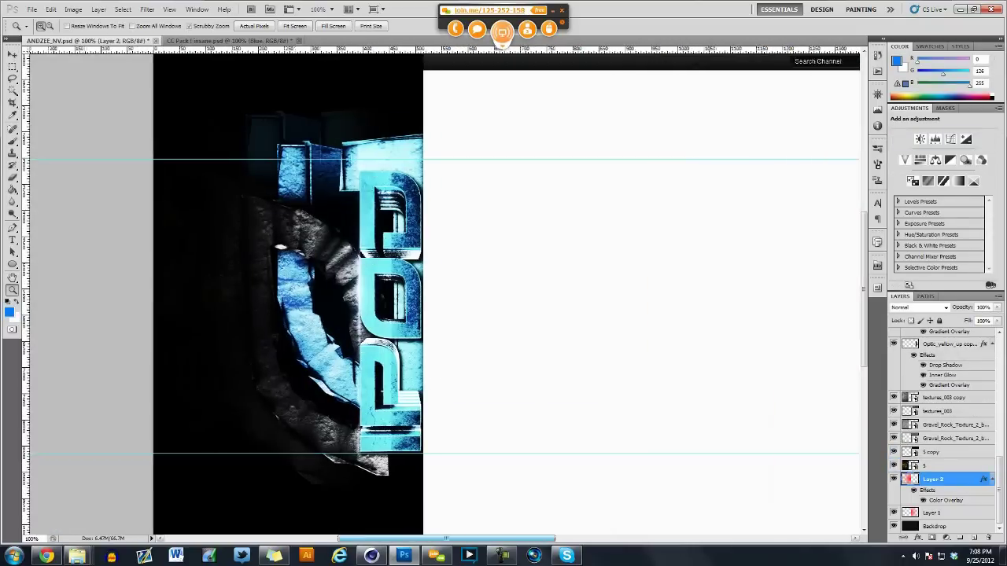
key(b)
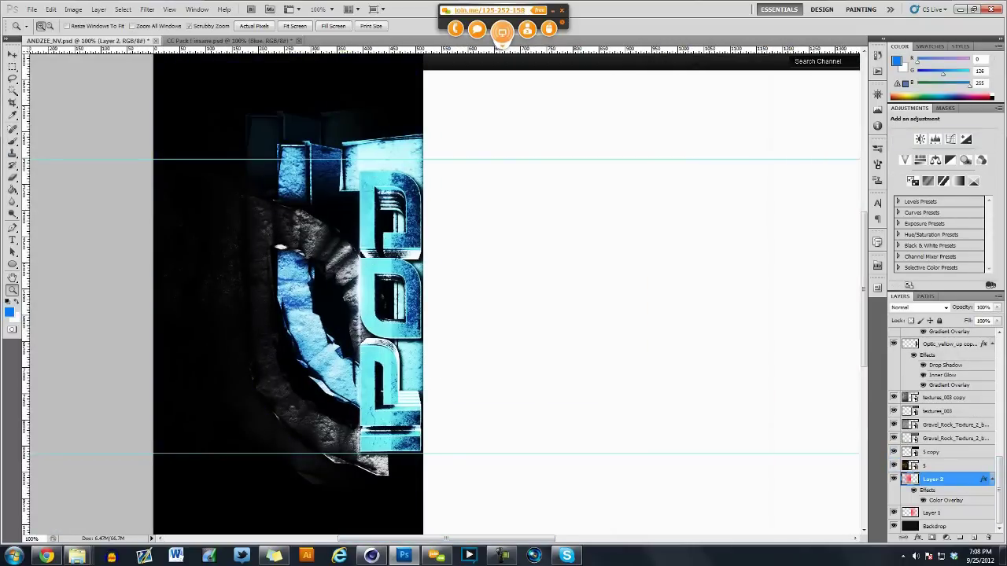
Step: Compare the blue glow behind IPOD with the red glow behind JETS, then fit the banner
key(ctrl+minus)
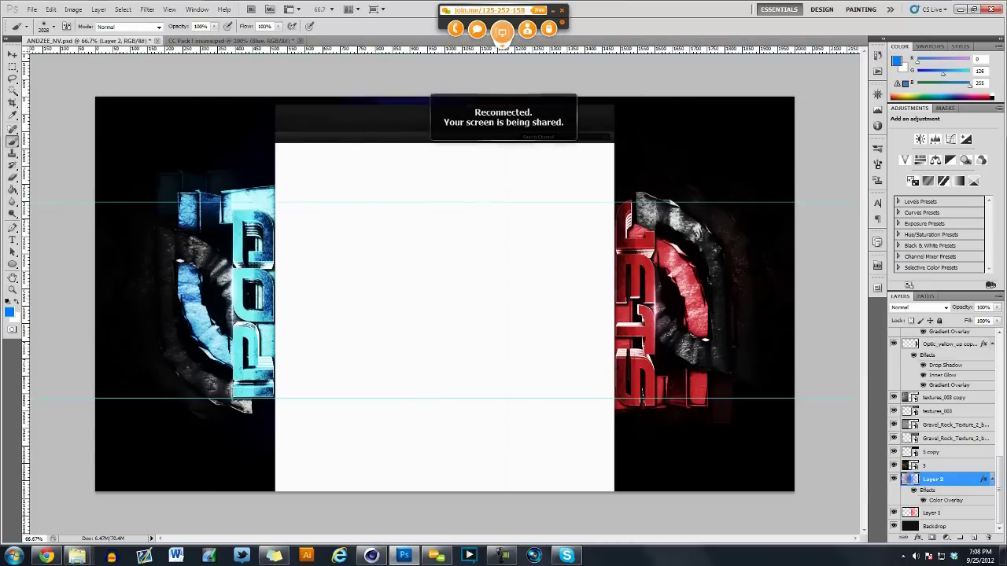
key(v)
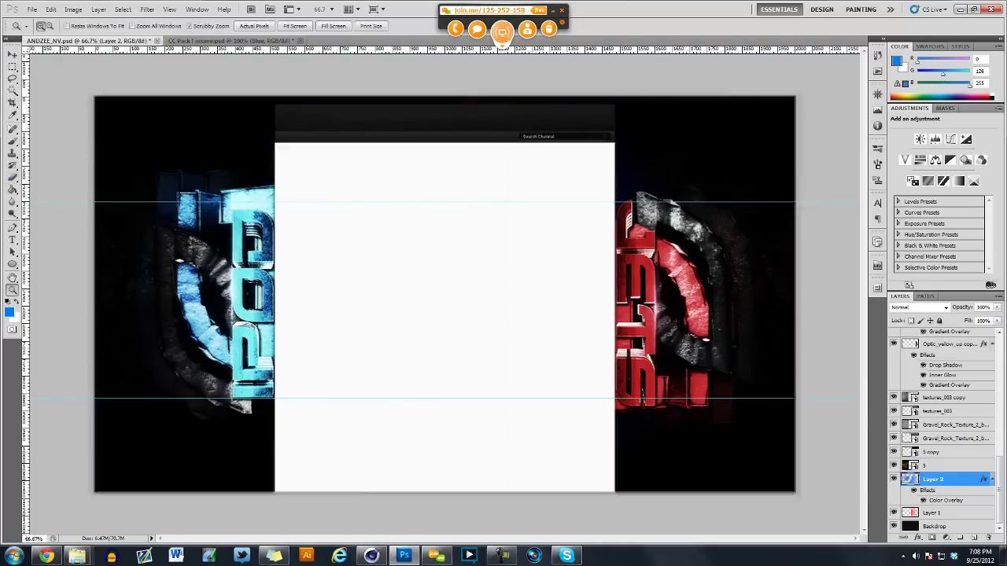
key(ctrl+plus)
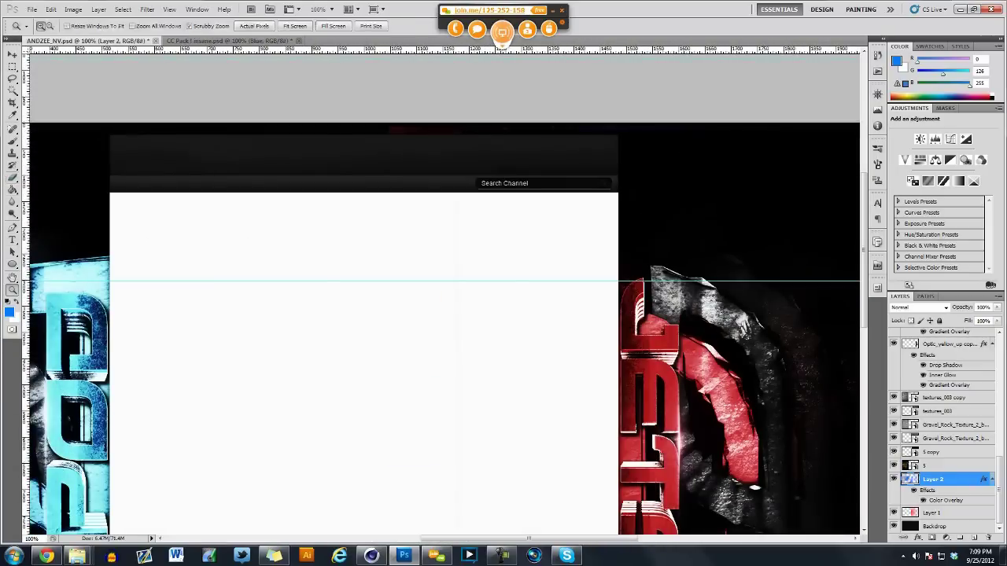
key(alt+bracketleft)
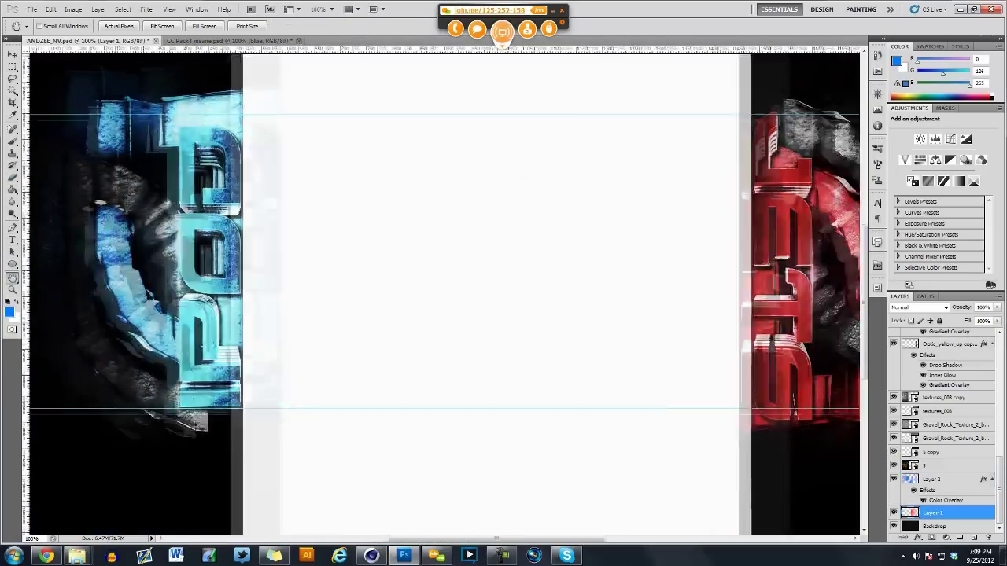
key(z)
right_click(446, 274)
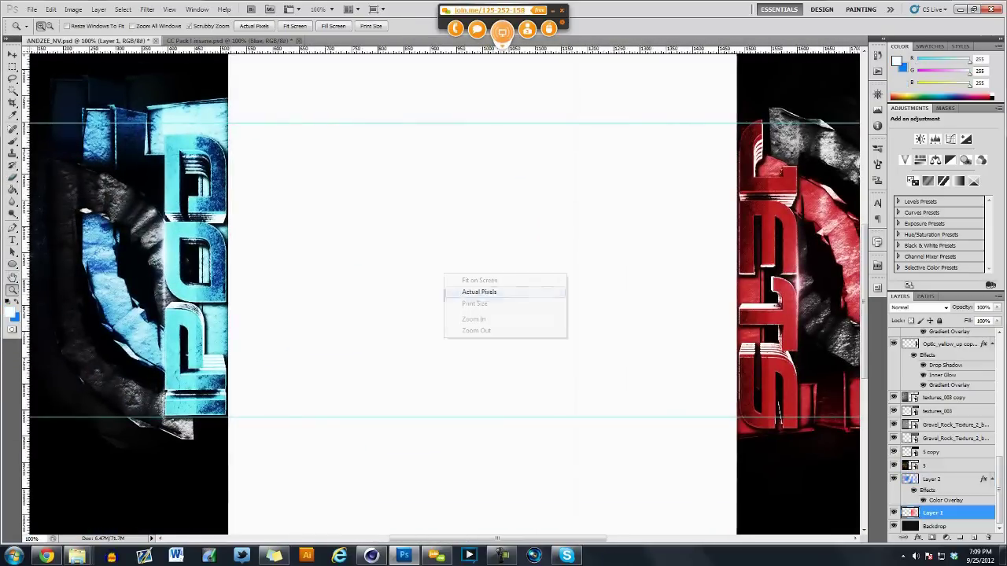
click(472, 330)
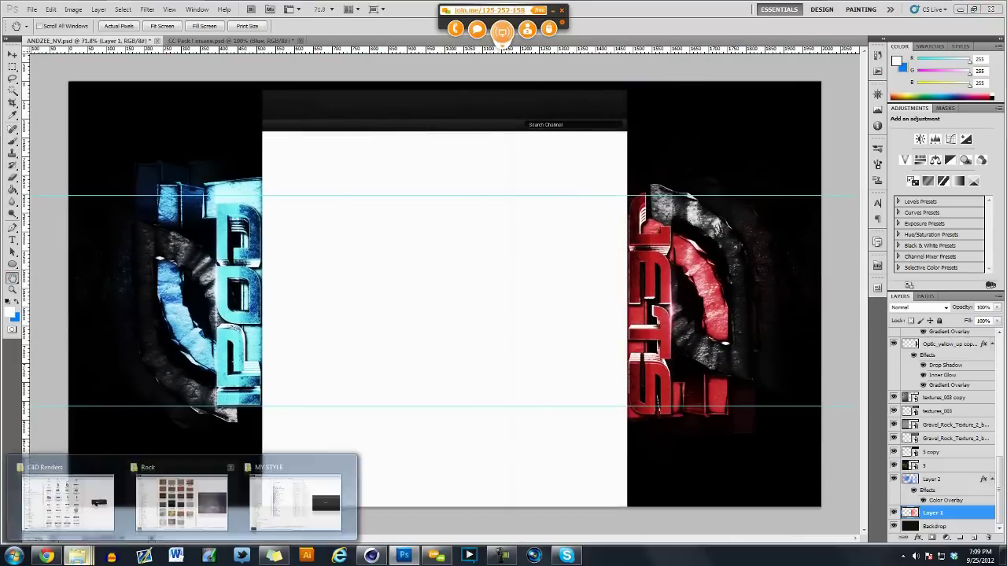
Step: Drag the BUBBLES image from the MY STYLE folder onto the left side of the canvas
click(76, 556)
mouse_move(364, 238)
mouse_down()
mouse_move(487, 259)
mouse_move(228, 287)
mouse_up()
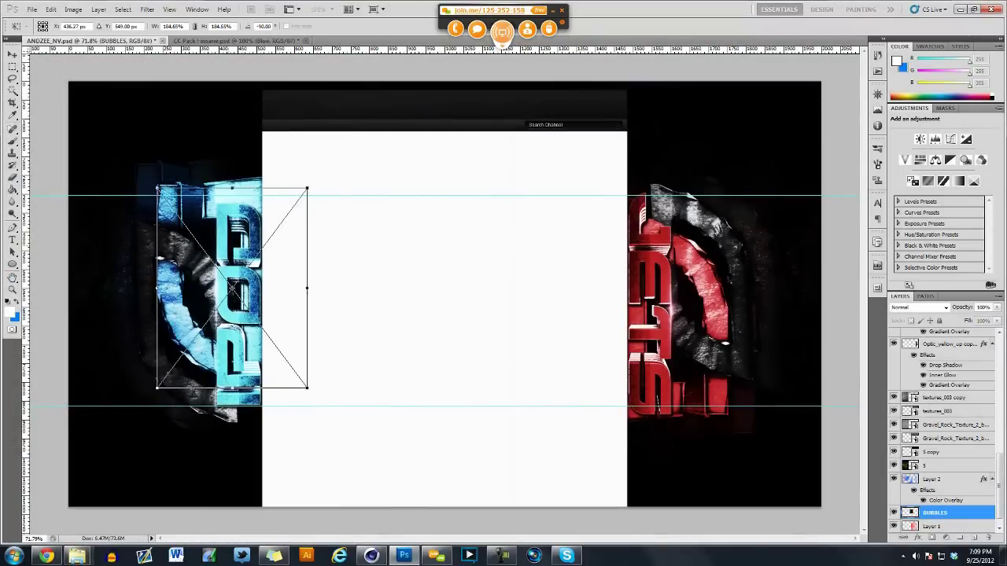
key(Return)
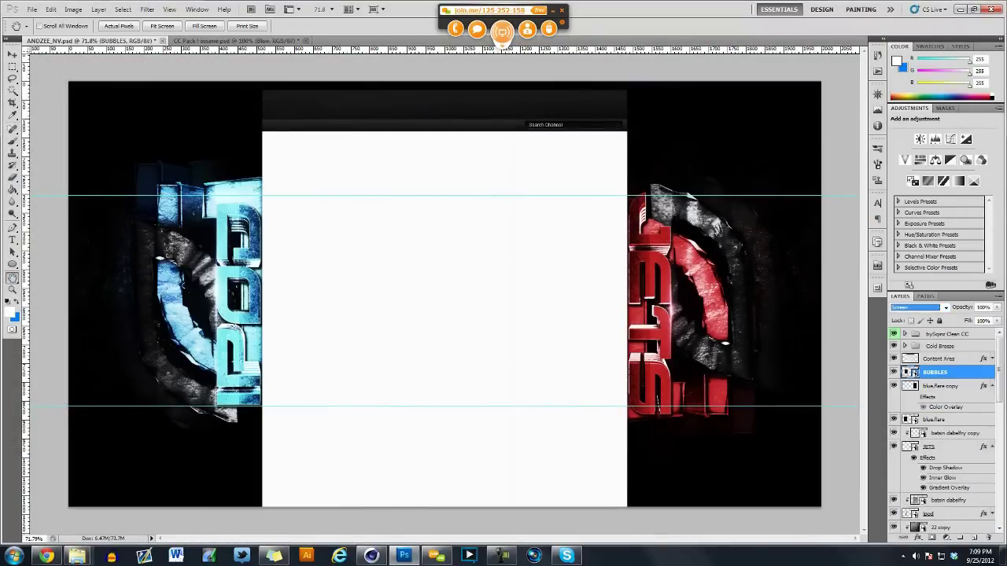
Step: Place the glass texture, move its layer up the stack, and add a new empty layer
click(76, 556)
drag(360, 337, 251, 306)
key(Return)
key(ctrl+shift+bracketleft)
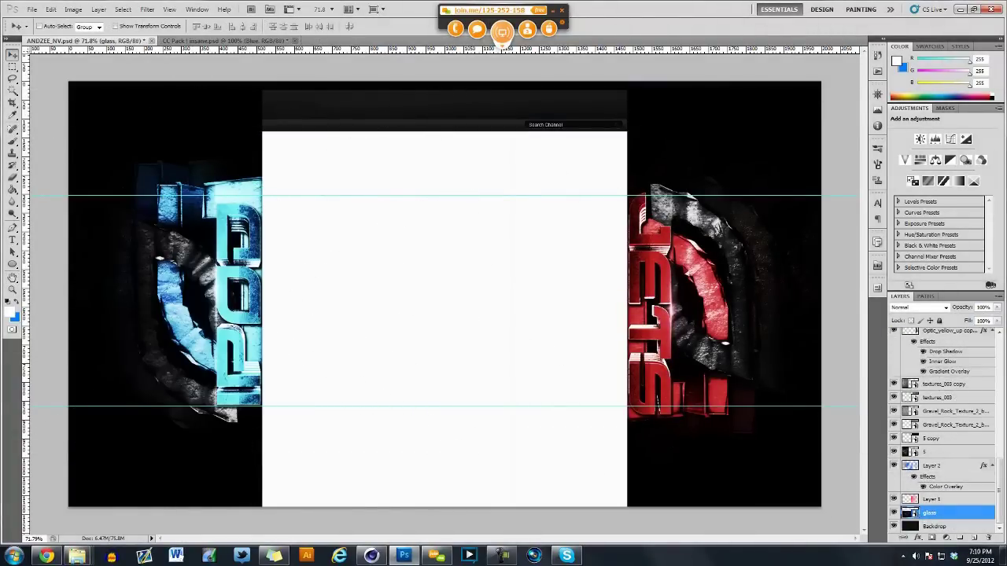
key(ctrl+bracketright)
key(ctrl+bracketright)
key(ctrl+bracketright)
key(ctrl+bracketright)
key(ctrl+bracketright)
key(ctrl+bracketright)
click(920, 306)
key(ctrl+shift+alt+n)
Step: Paint a blue glow over the left artwork on Layer 3 and set it to Overlay
key(b)
key(x)
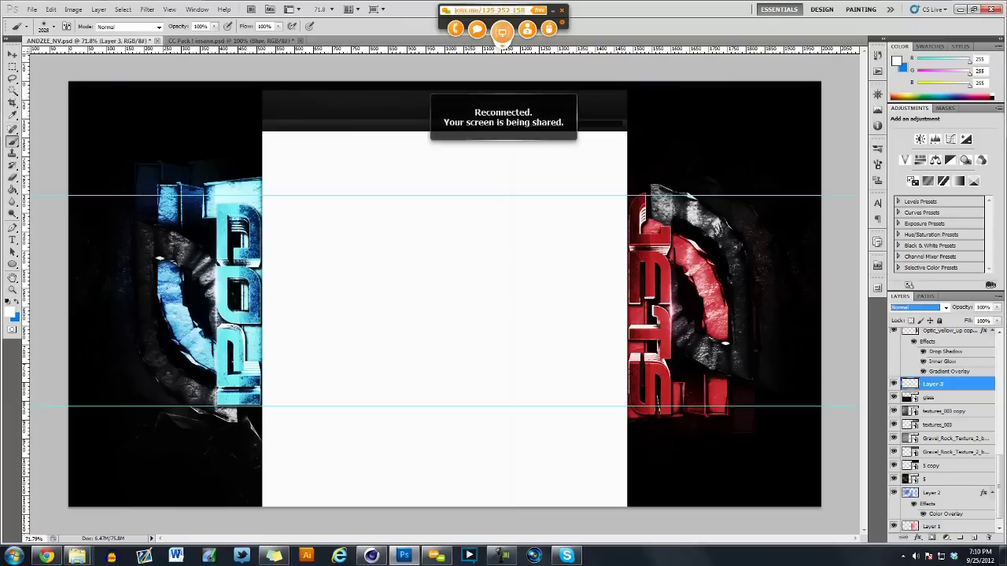
drag(118, 196, 157, 472)
key(v)
click(920, 307)
click(935, 160)
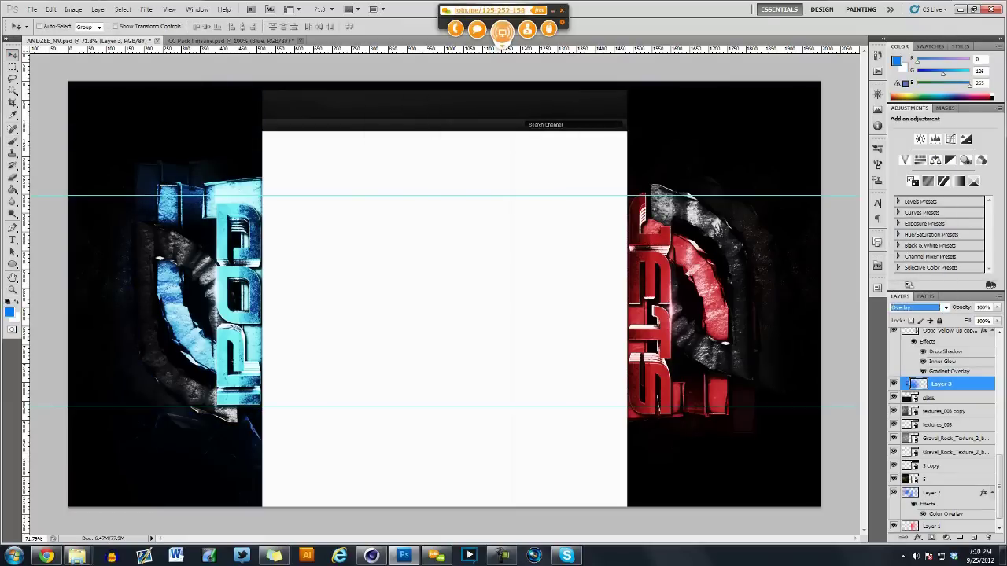
Step: Set the glass layer to Screen and rotate the shards about -30 degrees
key(alt+bracketleft)
key(ctrl+t)
drag(472, 228, 501, 160)
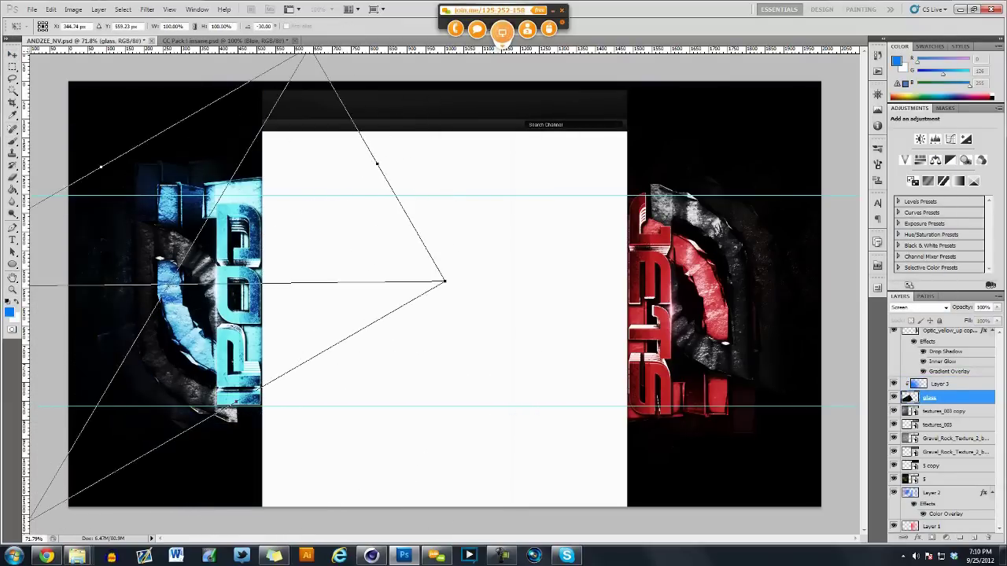
key(Return)
key(b)
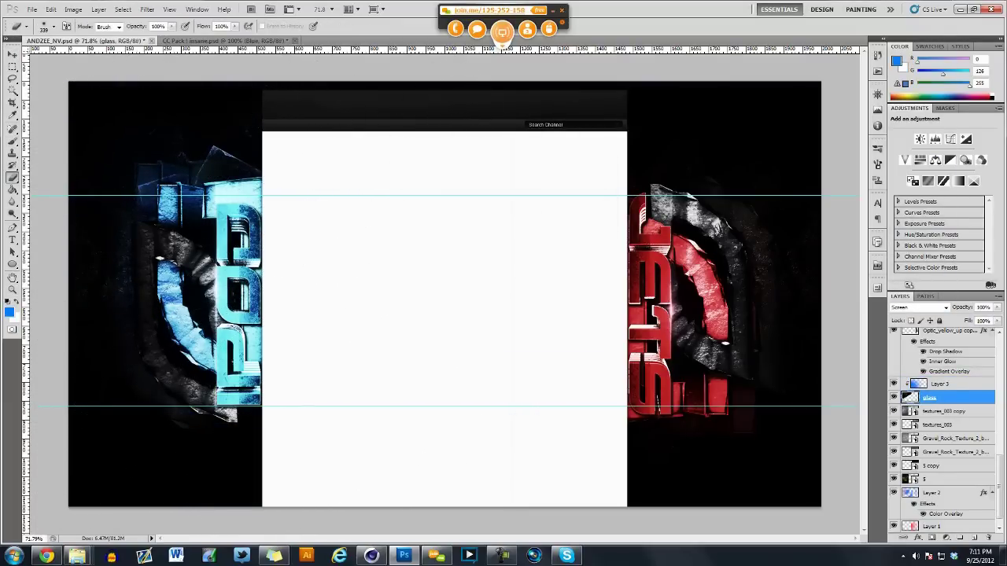
Step: Duplicate the glass layer and flip the copy vertically
key(ctrl+j)
key(ctrl+t)
right_click(272, 193)
right_click(292, 271)
click(338, 438)
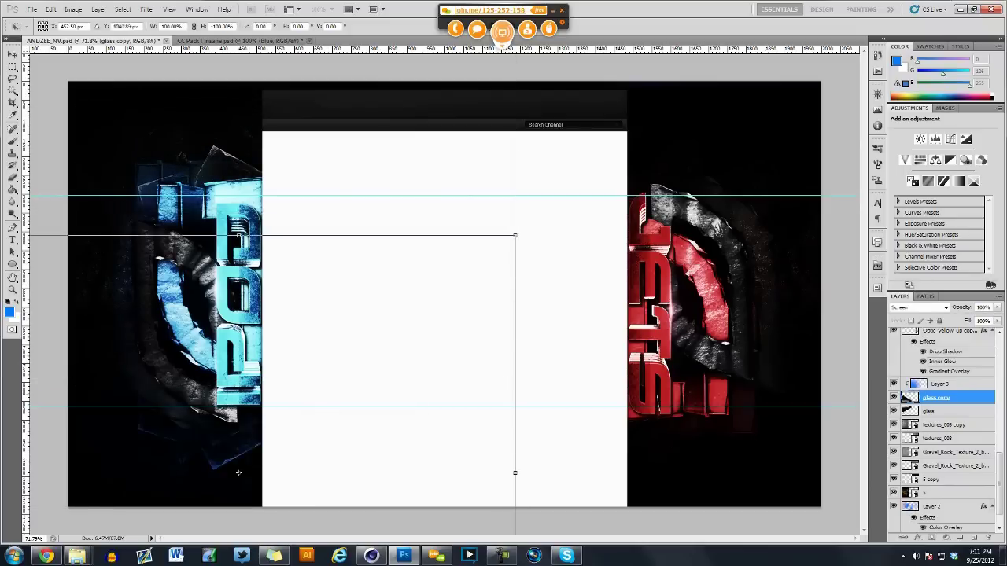
key(Return)
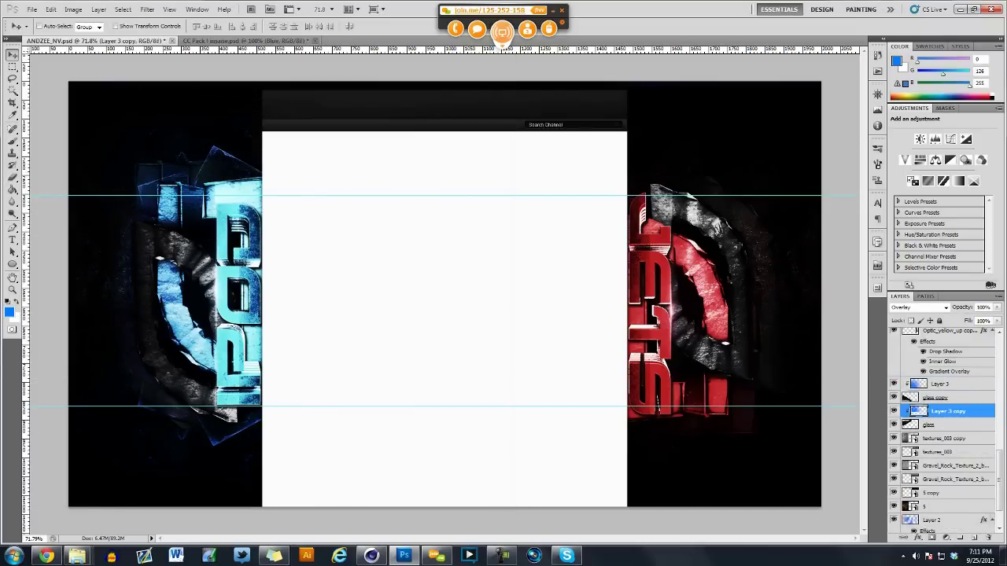
Step: Move glass copy below Layer 3 copy and flip it vertically again
click(941, 384)
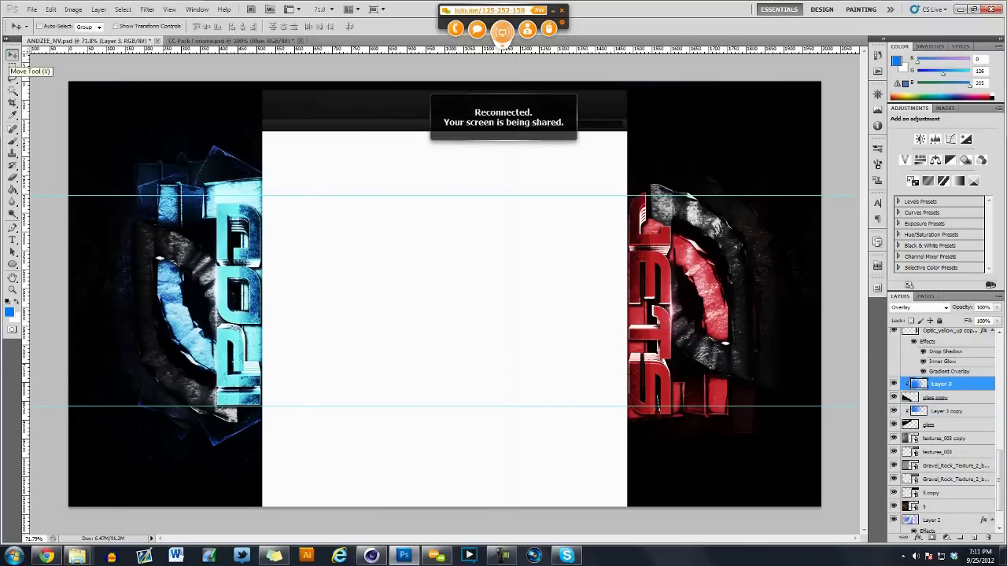
click(936, 424)
ctrl+click(936, 397)
click(936, 397)
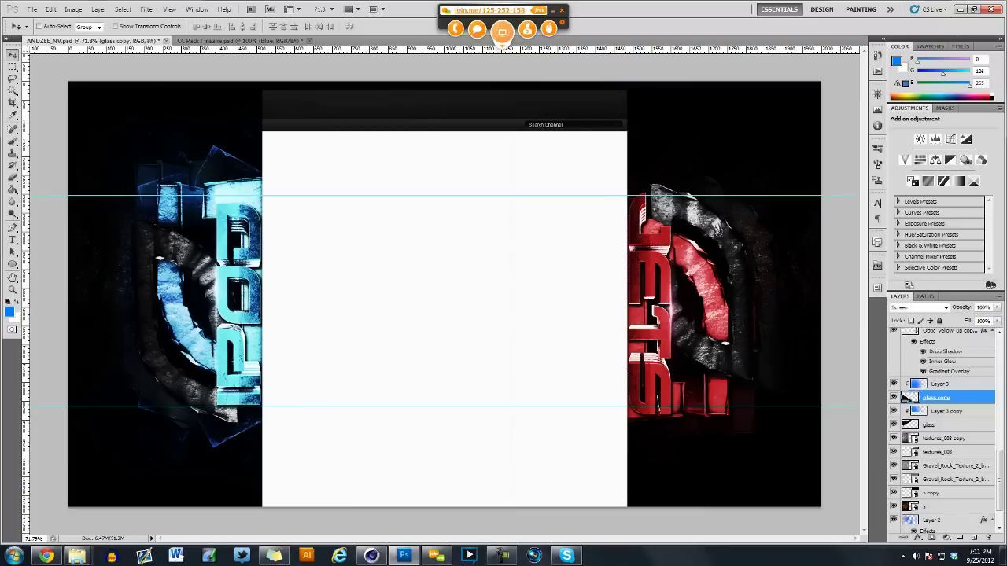
key(ctrl+bracketleft)
key(ctrl+t)
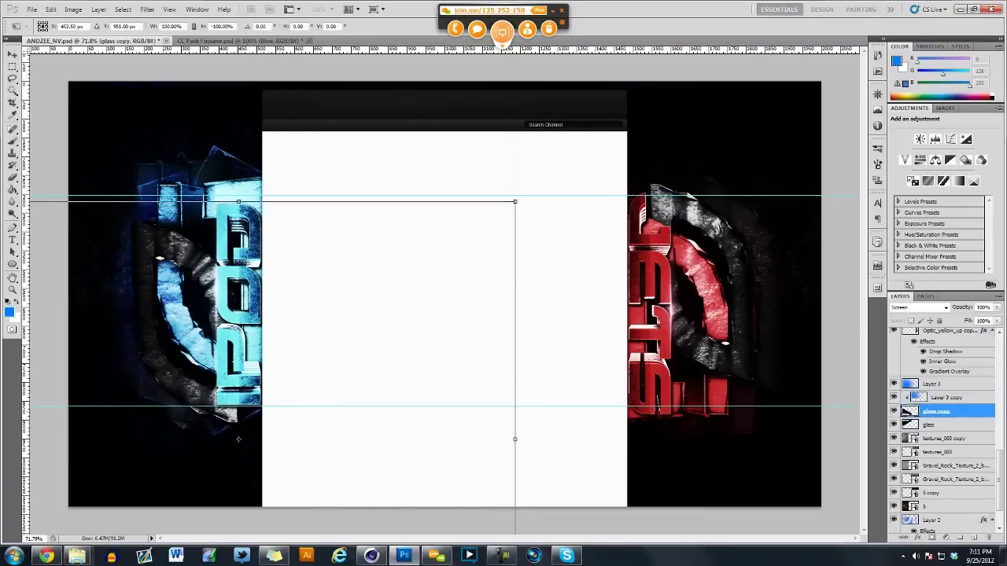
key(Return)
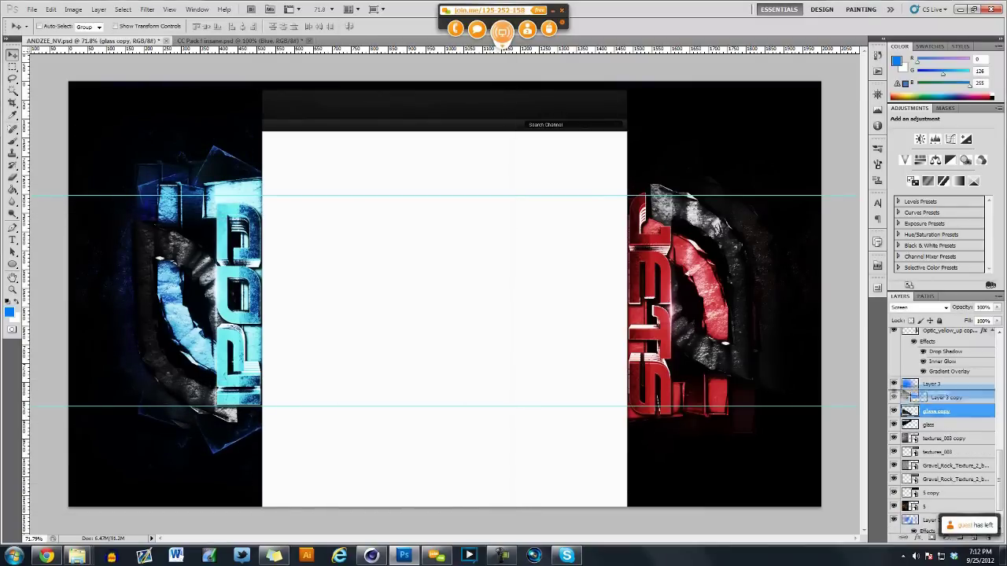
key(alt+Tab)
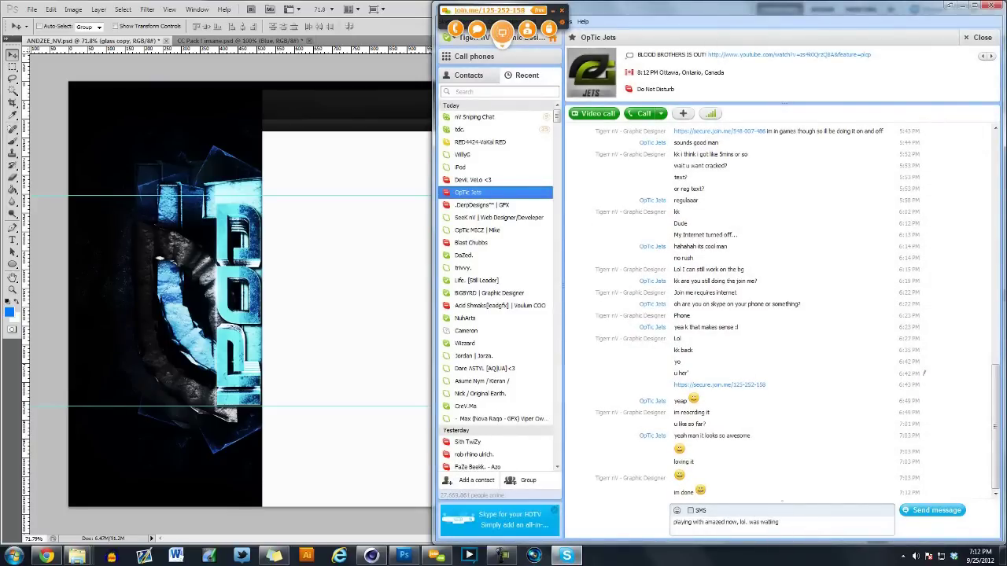
key(alt+Tab)
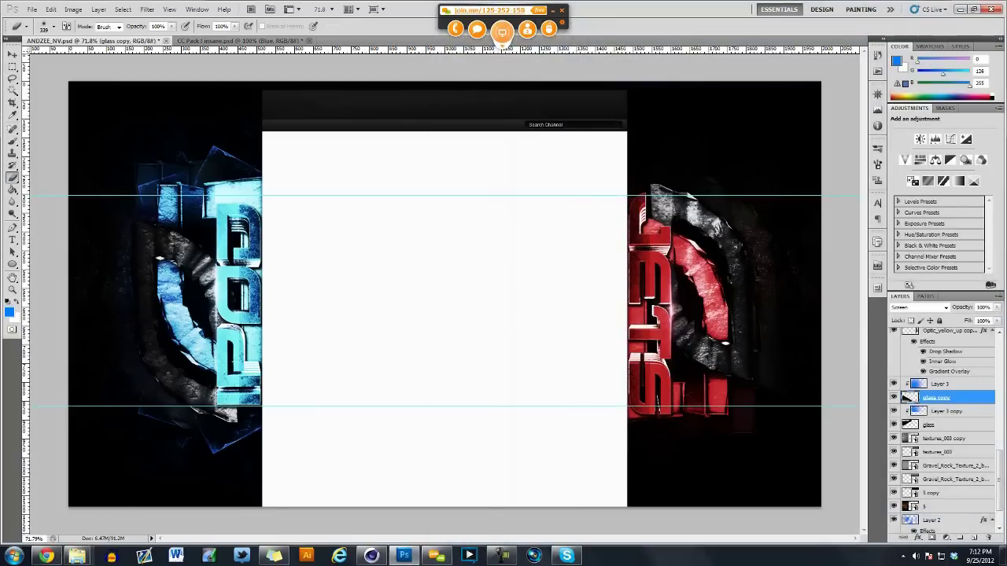
Step: Duplicate the glass and Layer 3 copy layers, flip them horizontally, and move them onto the JETS side
click(929, 425)
ctrl+click(946, 411)
right_click(946, 417)
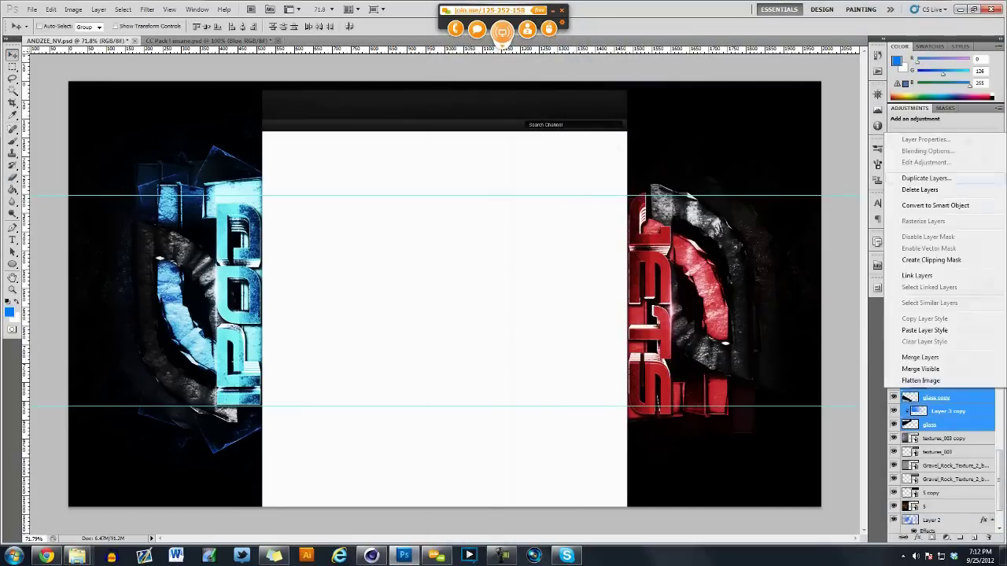
key(ctrl+j)
key(ctrl+j)
key(ctrl+t)
right_click(367, 232)
click(394, 390)
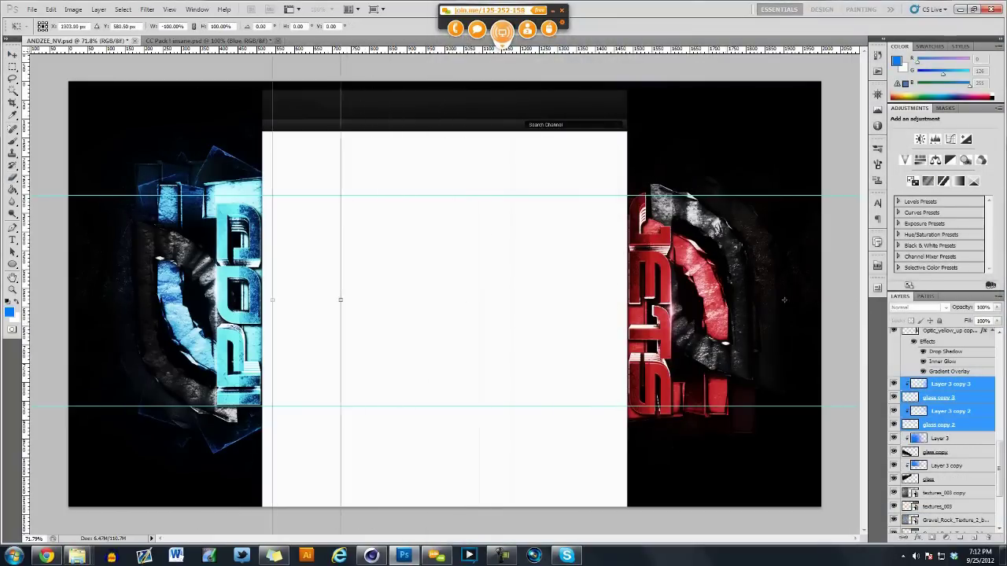
drag(783, 298, 494, 300)
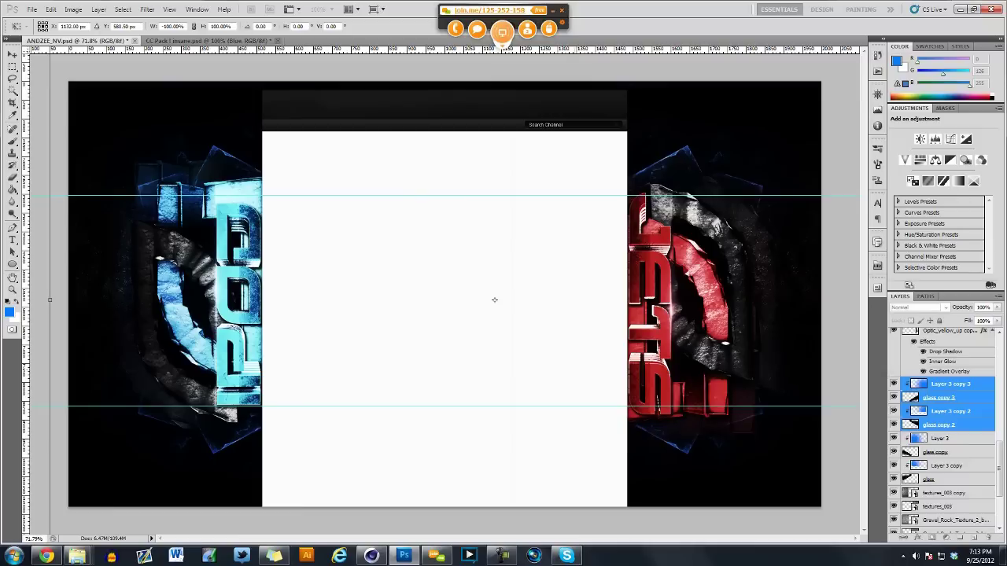
key(Return)
Step: Select Layer 3 copy 3 and pick red as the brush colour for its glow
click(950, 383)
key(b)
click(9, 312)
click(459, 134)
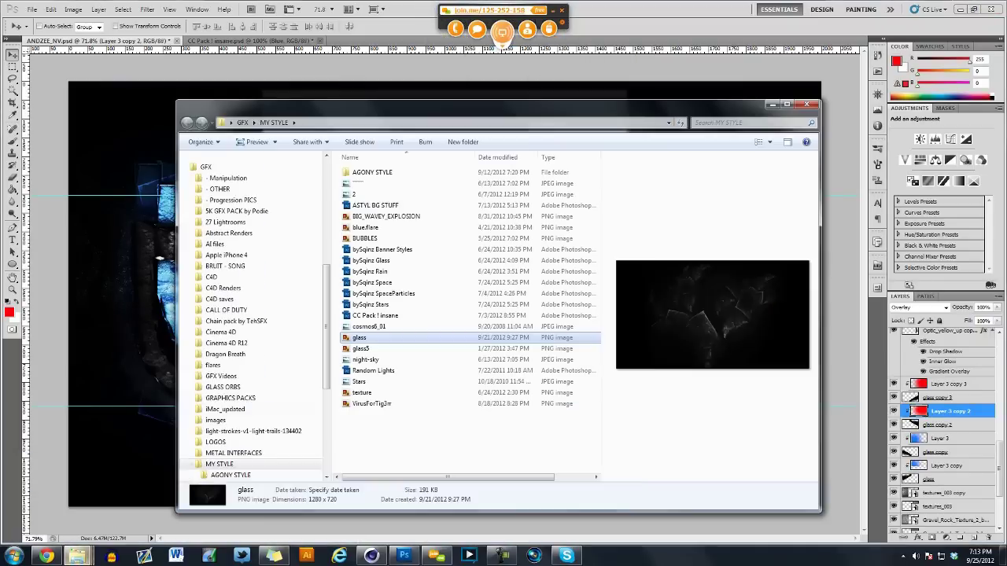
key(Down)
key(Down)
Step: Place the VirusForTig3rr texture, rotate it 90 degrees, and set it to Screen
key(Return)
drag(503, 370, 58, 489)
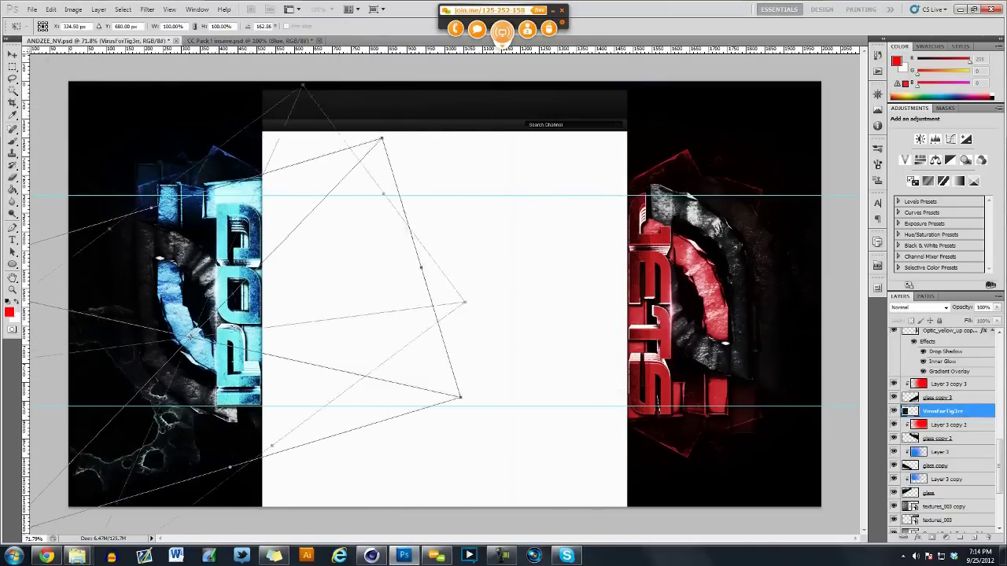
drag(58, 489, 56, 500)
key(Return)
click(916, 307)
click(920, 134)
Step: Reposition and rotate the virus texture at the lower left, then merge it into textures_003 copy
key(b)
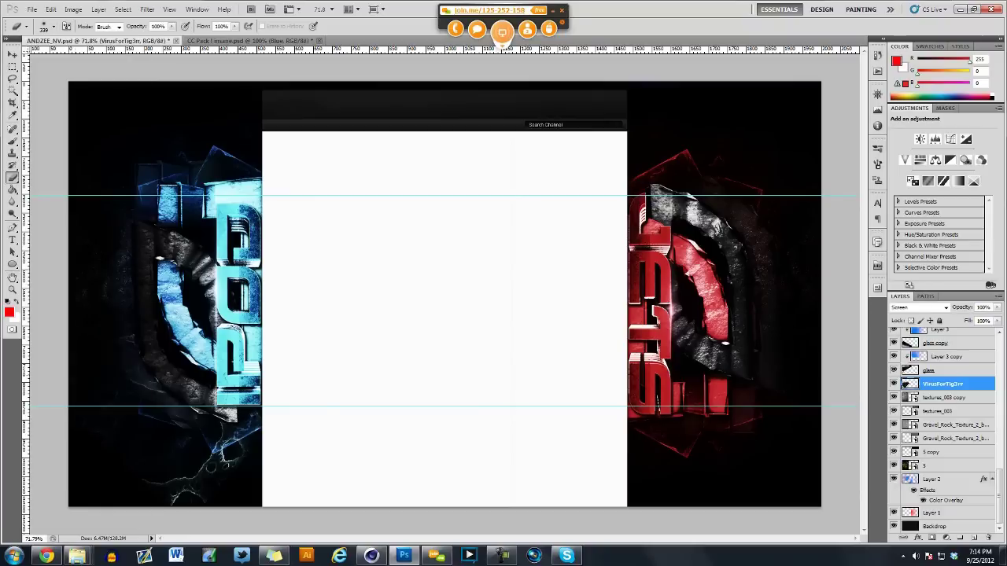
key(v)
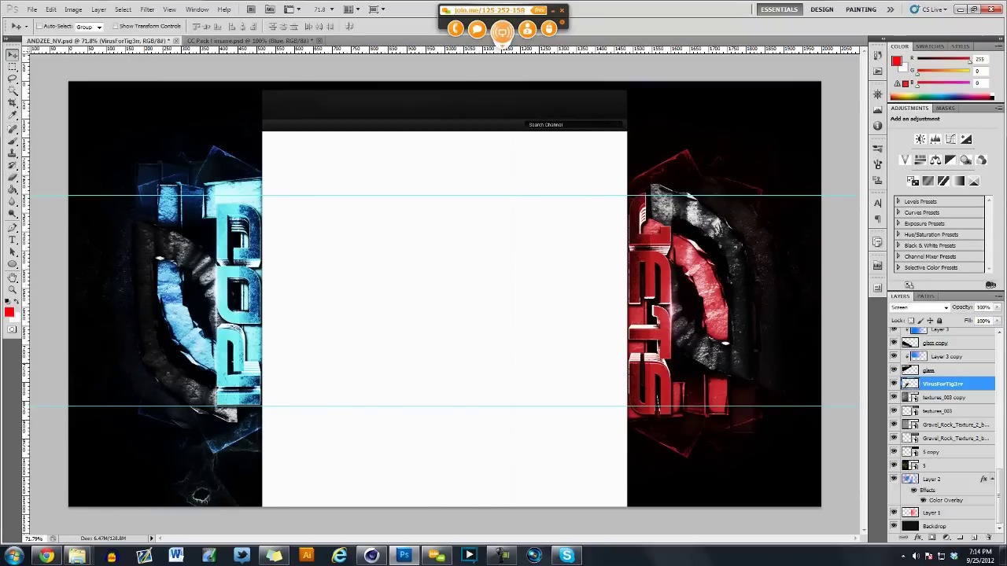
key(ctrl+t)
right_click(335, 230)
click(362, 348)
key(Return)
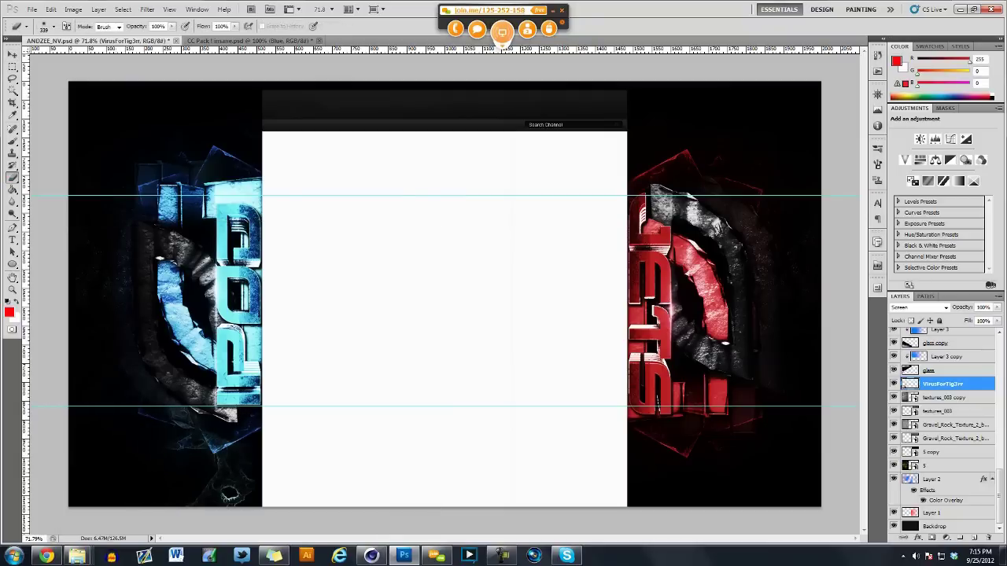
key(Delete)
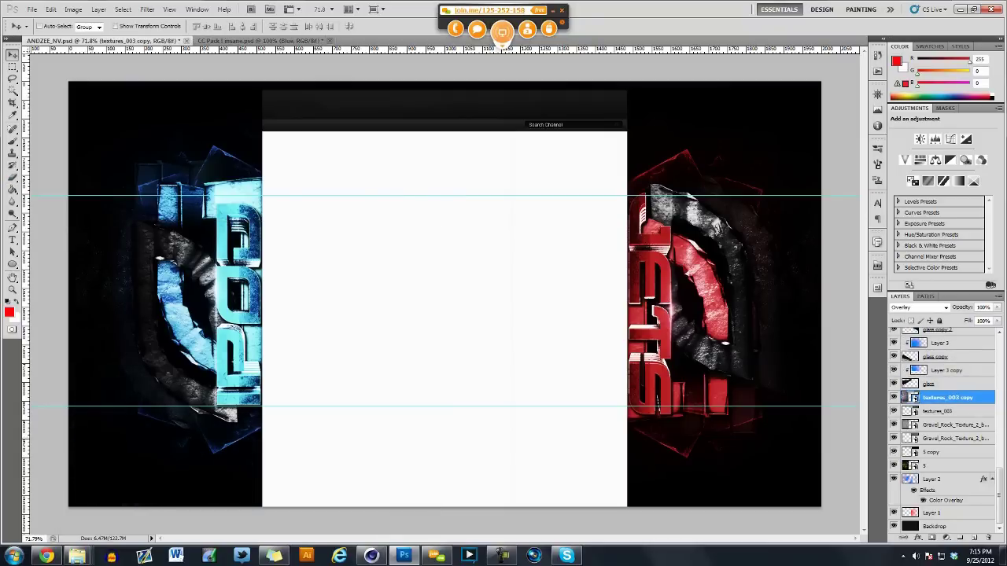